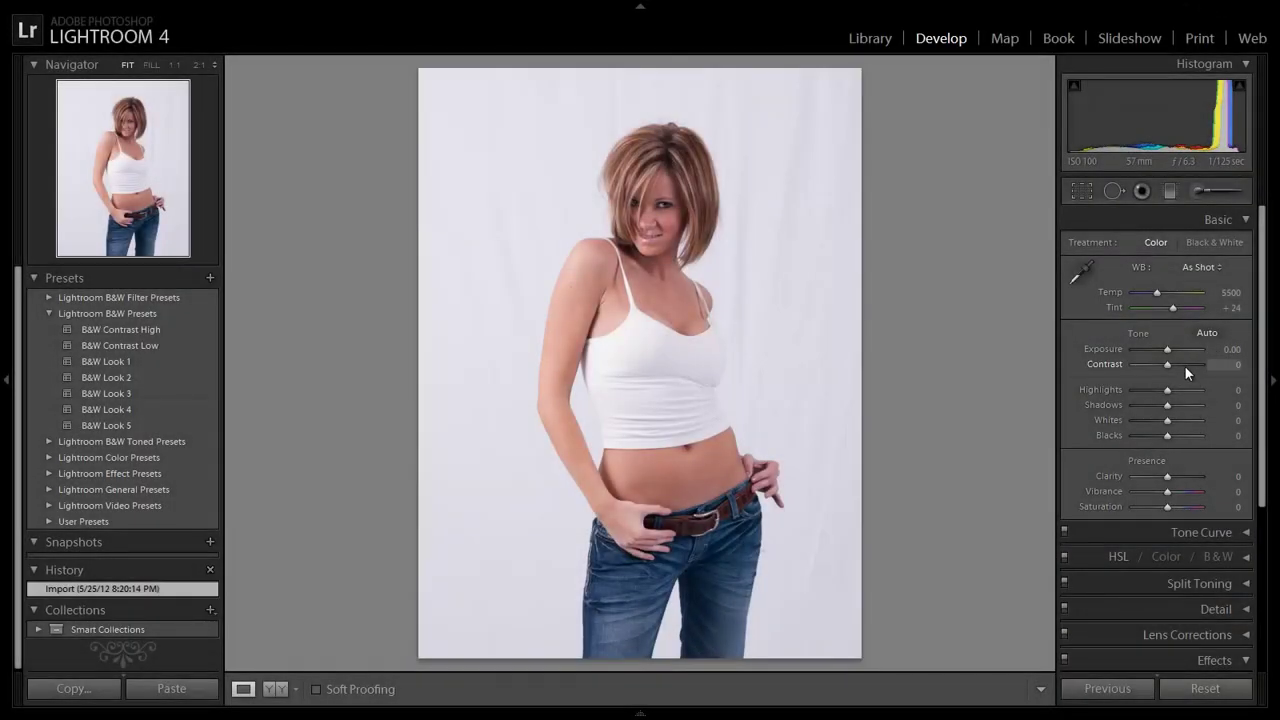
# Zoom the portrait to Fill so her head and upper body show, ready for local adjustments.
pyautogui.click(170, 86)
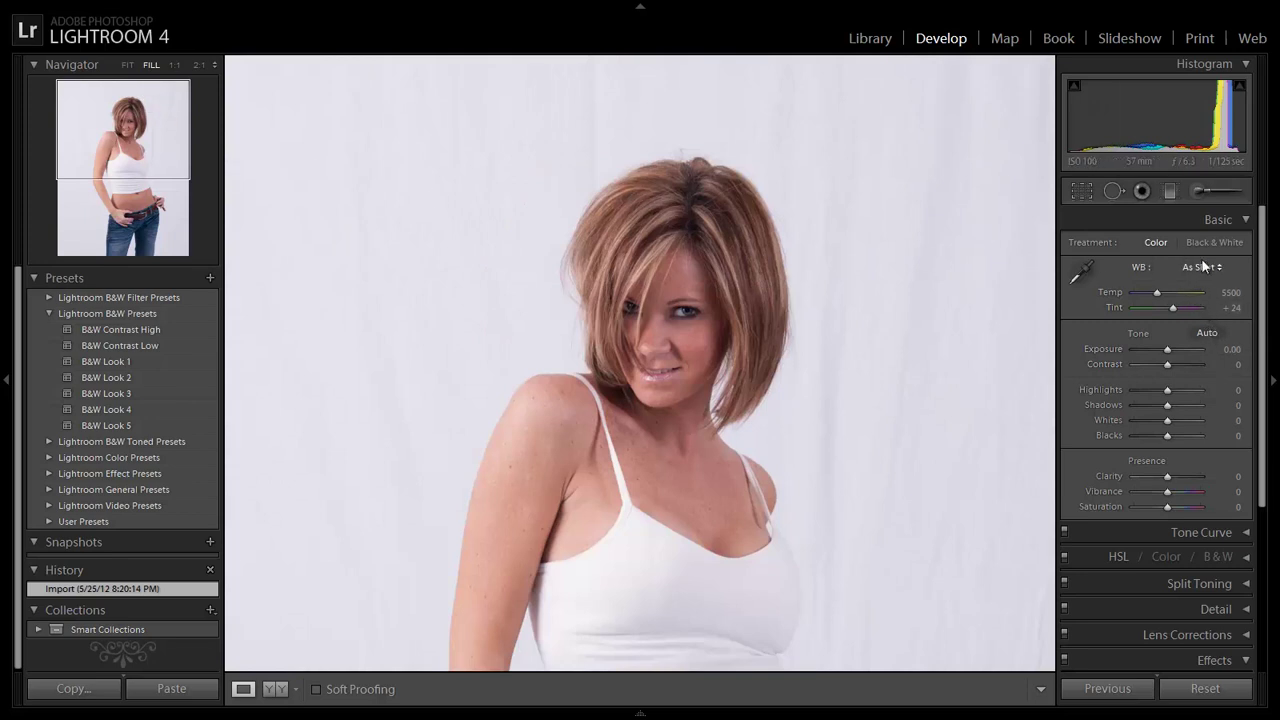
pyautogui.click(1201, 191)
# Set the Adjustment Brush effect to Soften Skin and zoom to 1:1 on the face.
pyautogui.click(1148, 247)
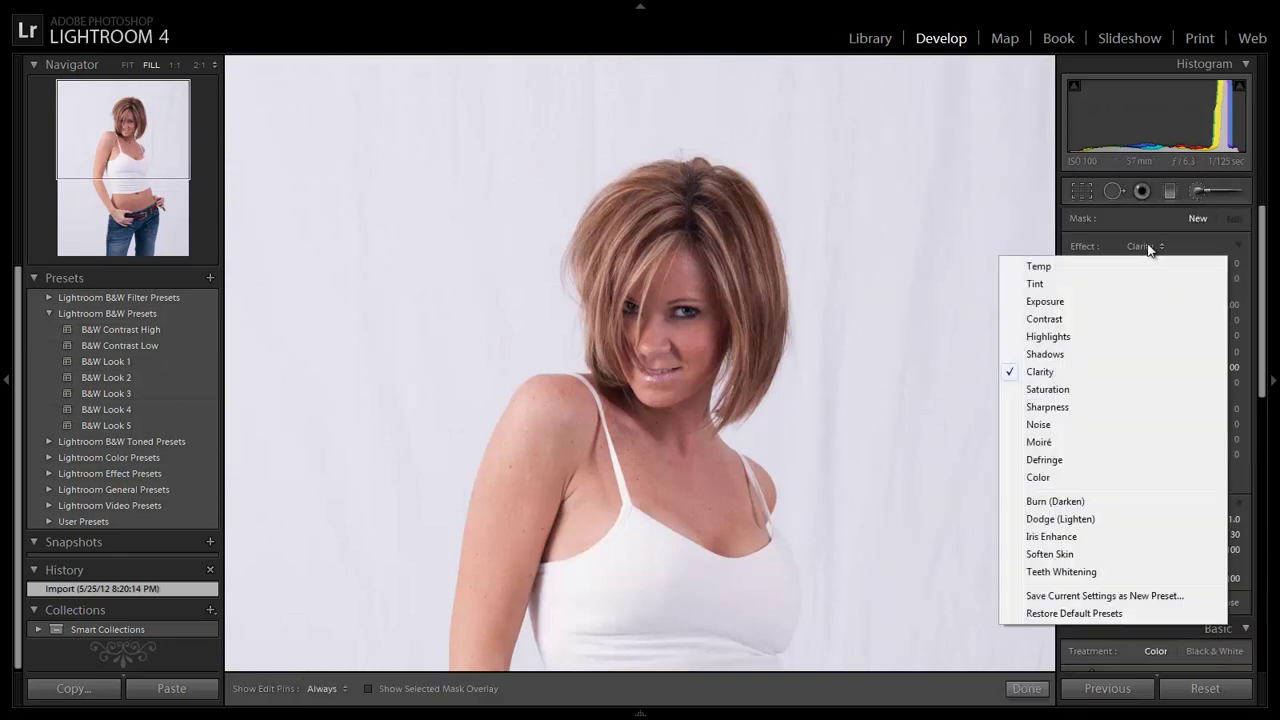
pyautogui.click(1049, 554)
pyautogui.scroll(-3, 1004, 531)
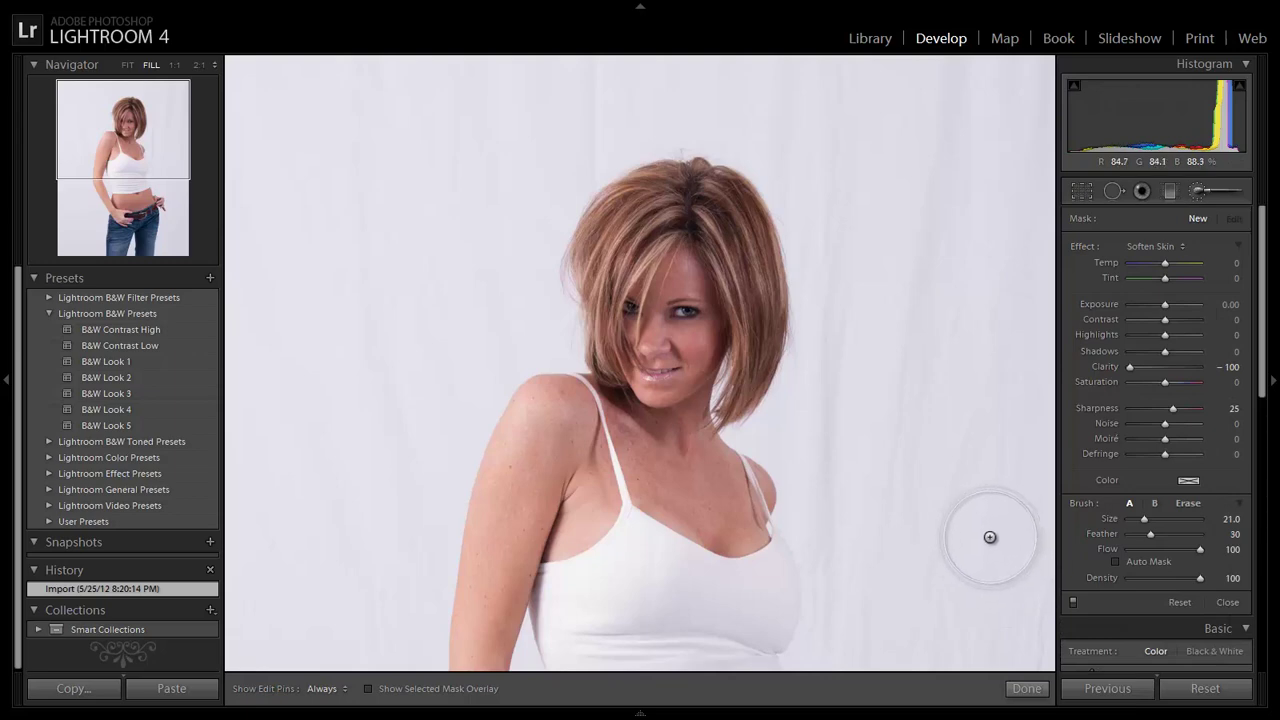
pyautogui.scroll(-8, 986, 537)
pyautogui.click(175, 65)
pyautogui.press('h')
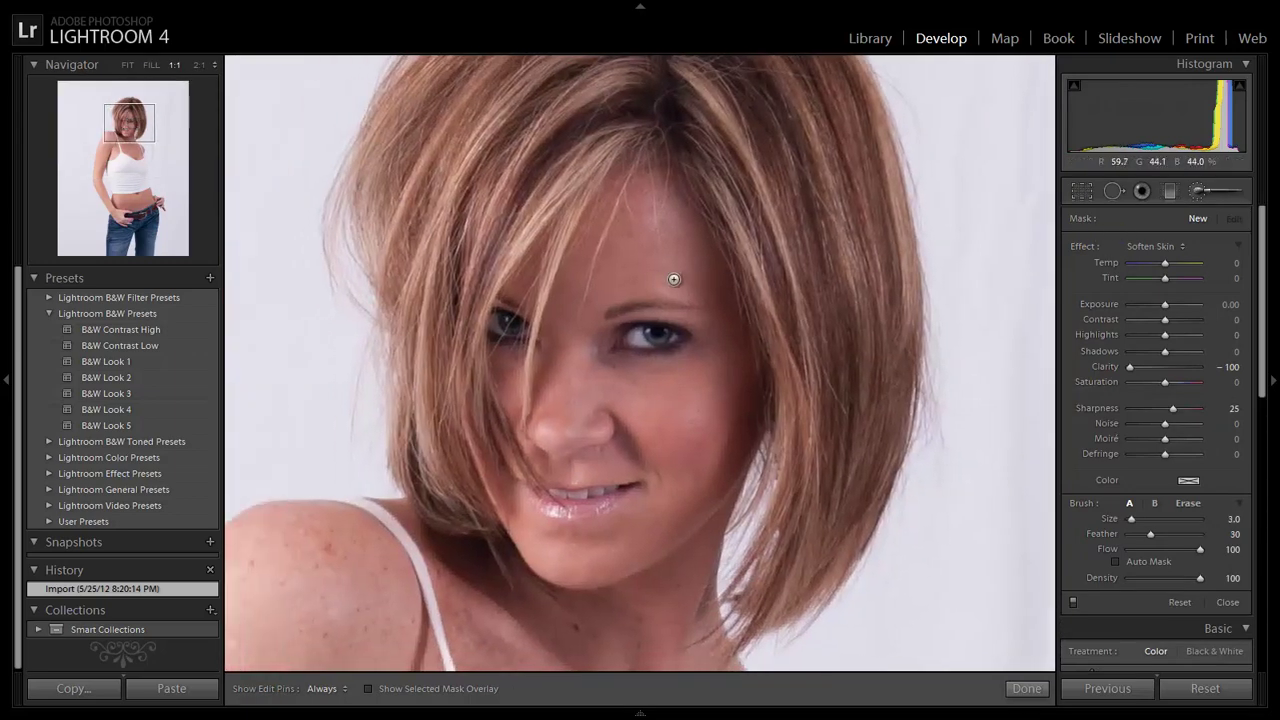
pyautogui.scroll(5, 660, 240)
pyautogui.scroll(-1, 665, 238)
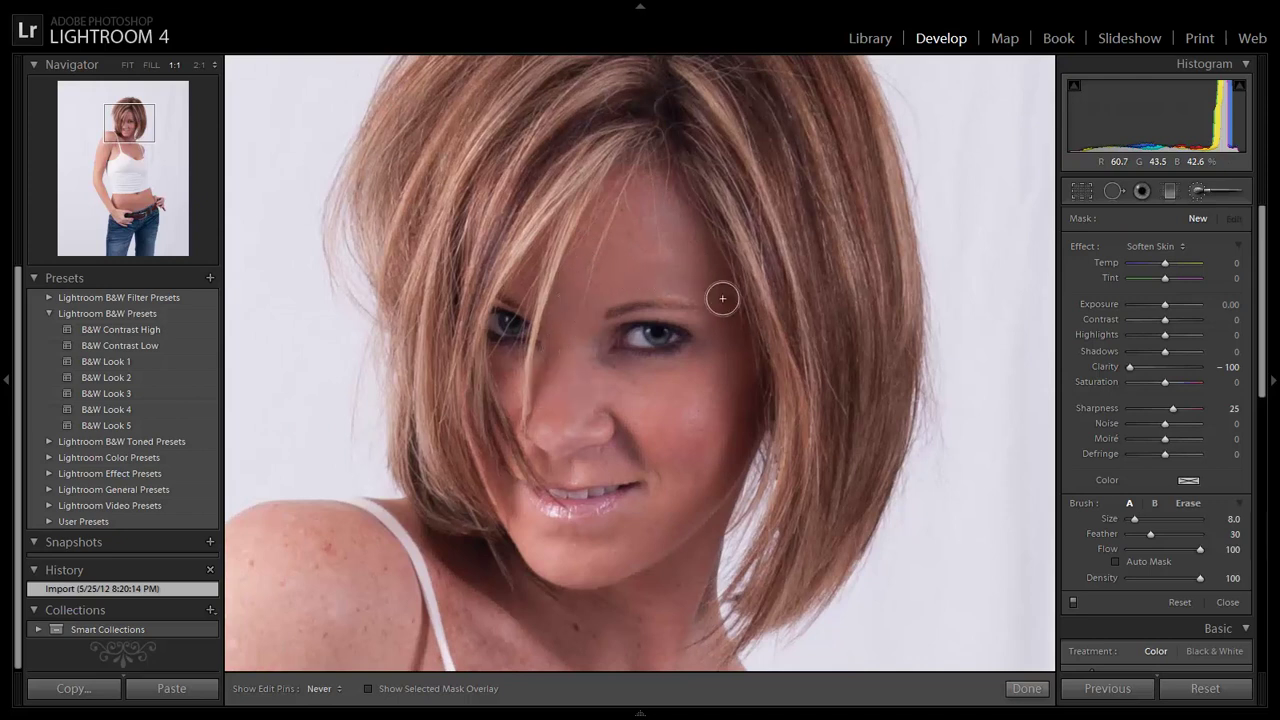
# Paint Soften Skin over forehead, cheeks, nose and chin, showing the red mask overlay.
pyautogui.moveTo(722, 298); pyautogui.dragTo(720, 347)
pyautogui.scroll(-5, 708, 337)
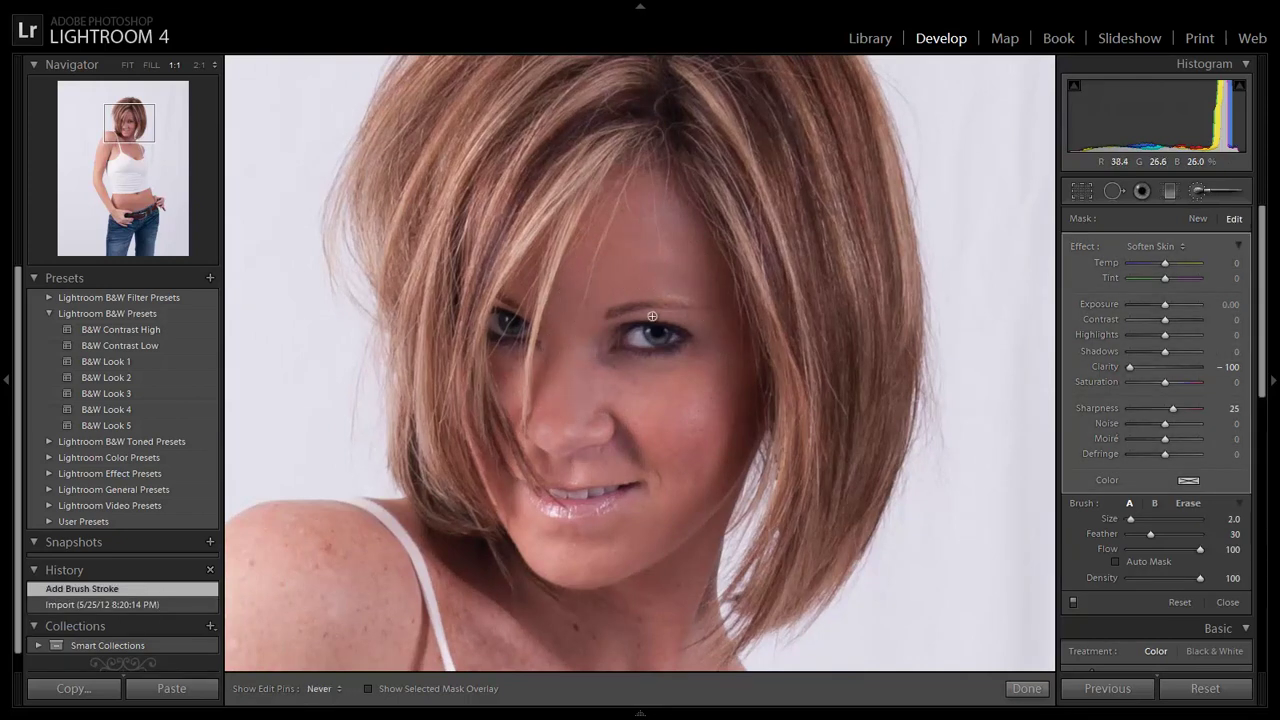
pyautogui.click(602, 335)
pyautogui.scroll(2, 601, 338)
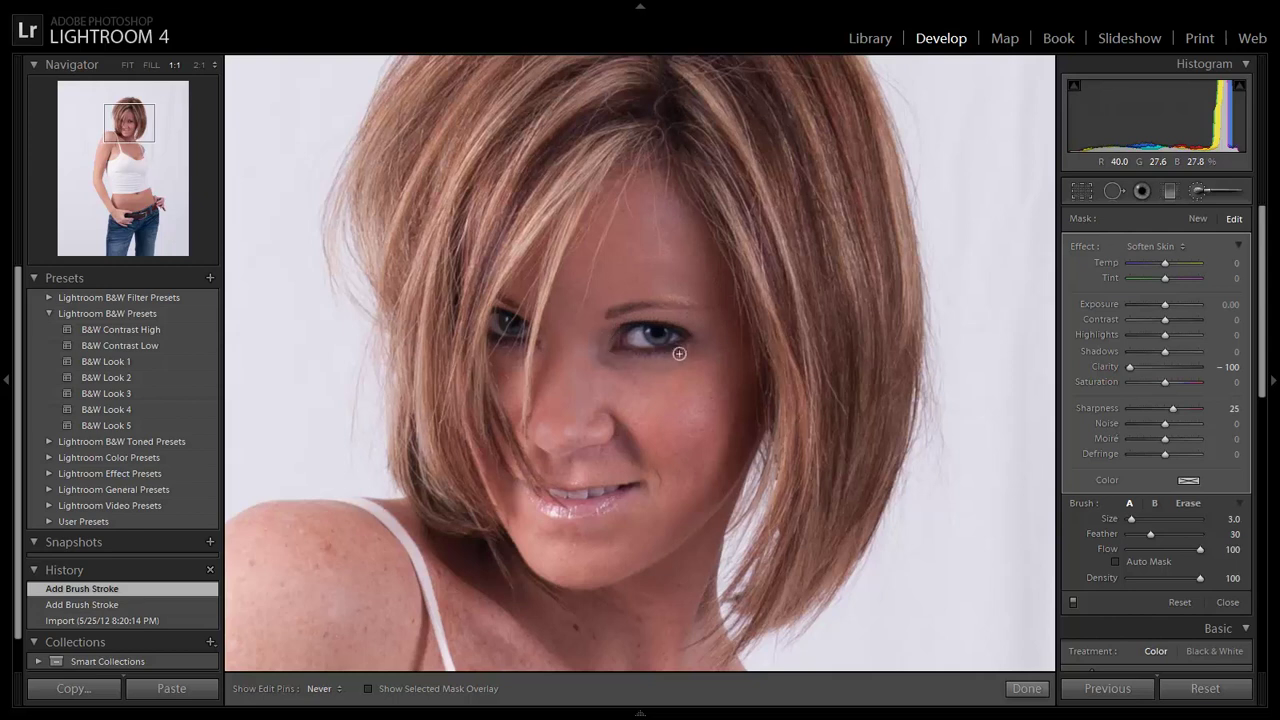
pyautogui.scroll(4, 714, 340)
pyautogui.moveTo(679, 353)
pyautogui.mouseDown()
pyautogui.moveTo(714, 340)
pyautogui.moveTo(729, 466)
pyautogui.moveTo(709, 386)
pyautogui.moveTo(629, 377)
pyautogui.moveTo(586, 457)
pyautogui.moveTo(561, 442)
pyautogui.moveTo(654, 480)
pyautogui.moveTo(594, 523)
pyautogui.moveTo(540, 528)
pyautogui.moveTo(676, 534)
pyautogui.moveTo(566, 551)
pyautogui.mouseUp()
pyautogui.press('o')
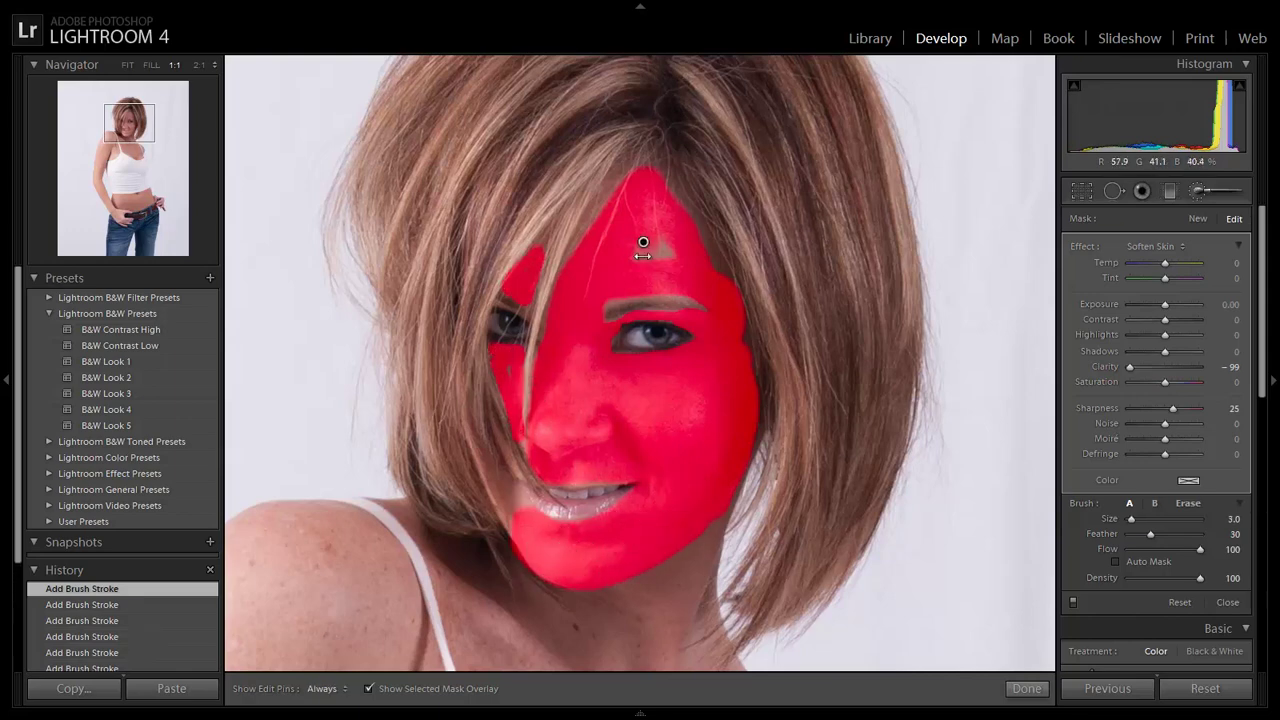
# Reset Clarity to -100 and paint the softening mask over the left shoulder.
pyautogui.moveTo(642, 256); pyautogui.dragTo(636, 256)
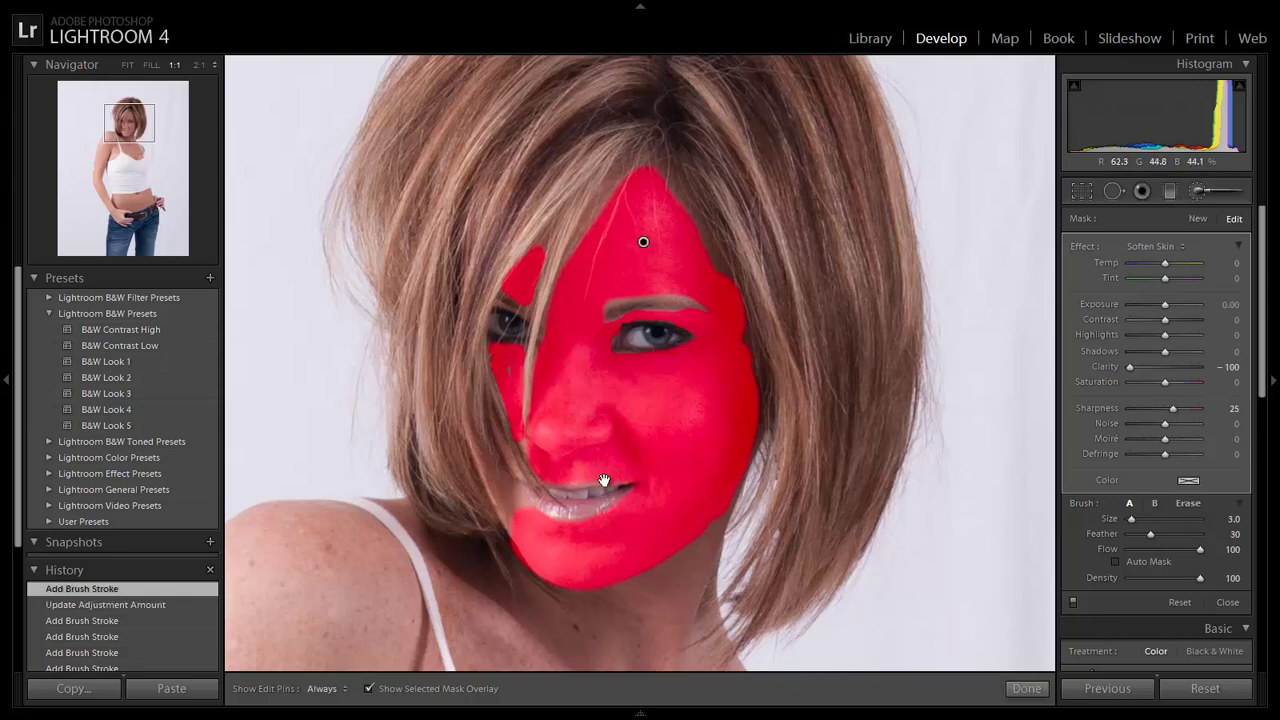
pyautogui.moveTo(604, 480); pyautogui.dragTo(834, 225)
pyautogui.moveTo(600, 310)
pyautogui.mouseDown()
pyautogui.moveTo(441, 317)
pyautogui.moveTo(607, 331)
pyautogui.mouseUp()
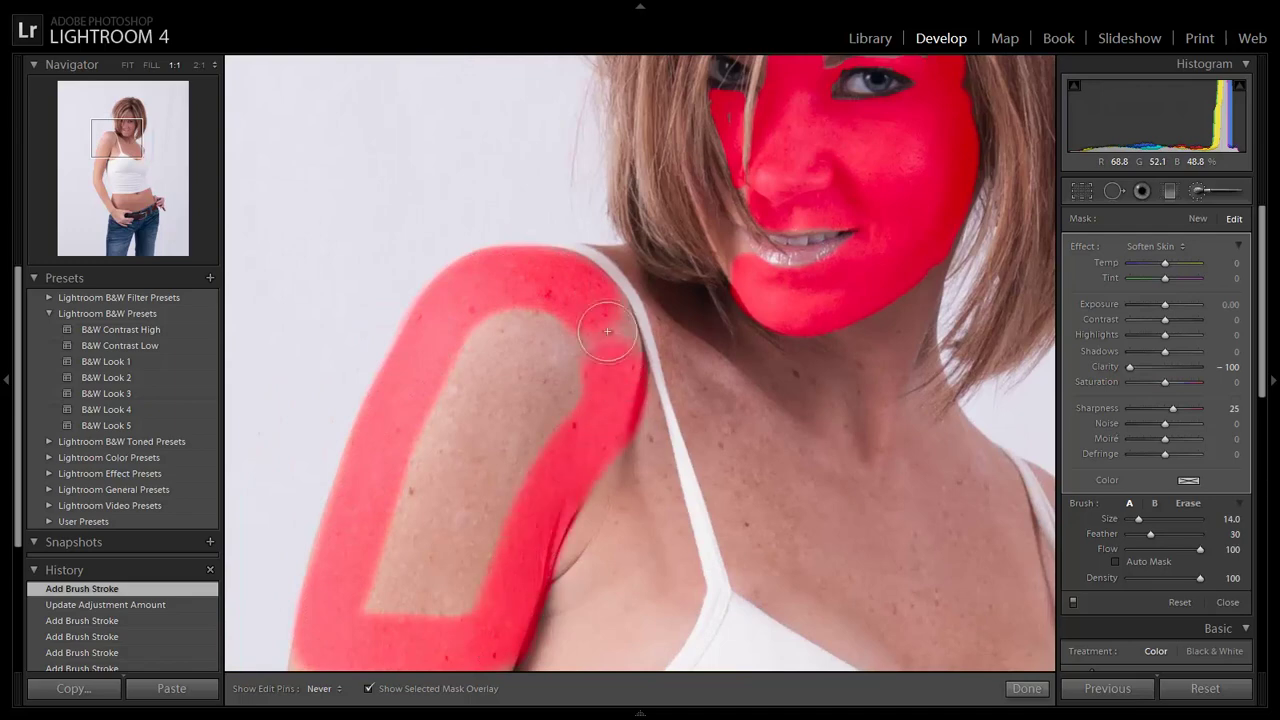
pyautogui.moveTo(607, 331); pyautogui.dragTo(528, 508)
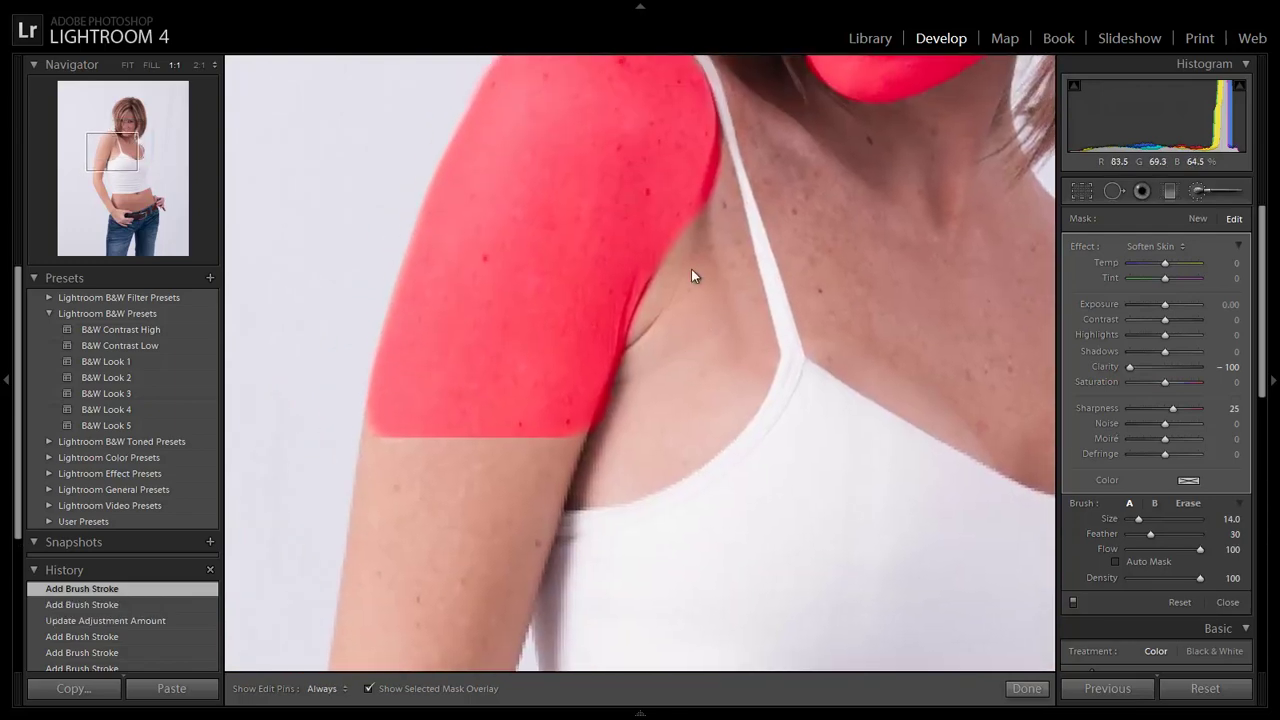
# Extend the mask along the strap, upper arm, forearm and around the hand.
pyautogui.press('h')
pyautogui.moveTo(696, 154)
pyautogui.mouseDown()
pyautogui.moveTo(681, 257)
pyautogui.moveTo(486, 414)
pyautogui.moveTo(657, 214)
pyautogui.moveTo(600, 650)
pyautogui.moveTo(700, 640)
pyautogui.moveTo(763, 244)
pyautogui.moveTo(657, 600)
pyautogui.moveTo(663, 451)
pyautogui.mouseUp()
pyautogui.press('h')
pyautogui.moveTo(737, 234)
pyautogui.mouseDown()
pyautogui.moveTo(510, 225)
pyautogui.moveTo(474, 258)
pyautogui.moveTo(563, 423)
pyautogui.moveTo(640, 400)
pyautogui.moveTo(555, 213)
pyautogui.moveTo(608, 343)
pyautogui.moveTo(500, 229)
pyautogui.mouseUp()
pyautogui.moveTo(604, 397); pyautogui.dragTo(494, 177)
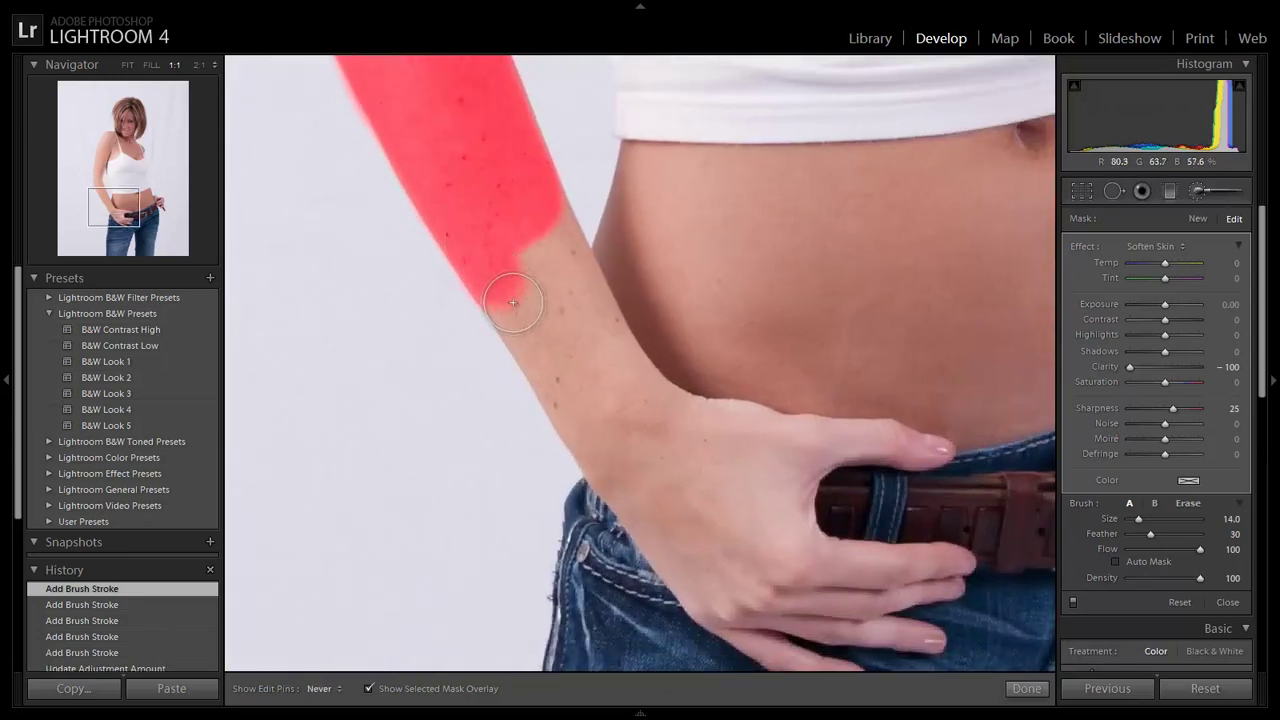
pyautogui.moveTo(513, 302)
pyautogui.mouseDown()
pyautogui.moveTo(615, 465)
pyautogui.moveTo(735, 585)
pyautogui.moveTo(765, 420)
pyautogui.moveTo(540, 221)
pyautogui.moveTo(663, 514)
pyautogui.moveTo(646, 214)
pyautogui.moveTo(743, 177)
pyautogui.moveTo(991, 171)
pyautogui.moveTo(623, 263)
pyautogui.mouseUp()
# Undo the stray belly stroke, then mask the waist edge toward the navel and the hand at the belt.
pyautogui.press('alt')
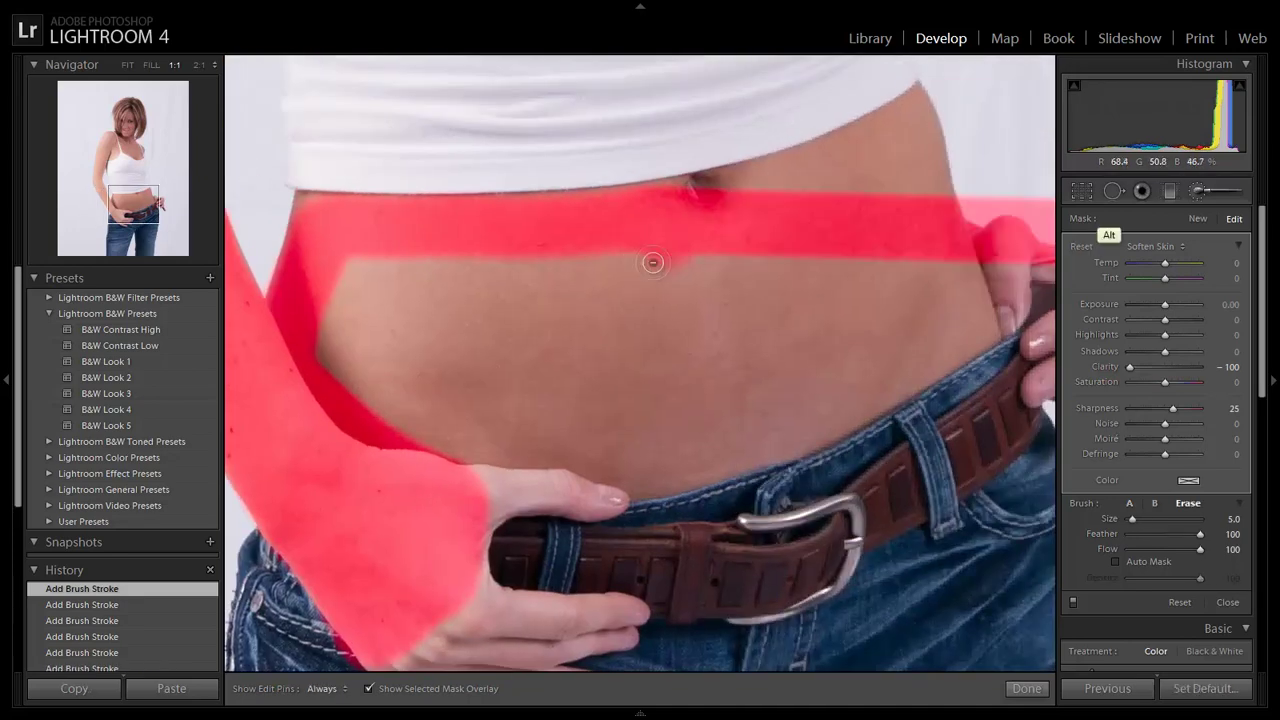
pyautogui.hotkey('ctrl', 'z')
pyautogui.moveTo(286, 337)
pyautogui.mouseDown()
pyautogui.moveTo(309, 223)
pyautogui.moveTo(664, 210)
pyautogui.moveTo(903, 126)
pyautogui.moveTo(923, 217)
pyautogui.moveTo(889, 374)
pyautogui.moveTo(686, 451)
pyautogui.moveTo(566, 466)
pyautogui.moveTo(363, 266)
pyautogui.moveTo(680, 233)
pyautogui.moveTo(464, 319)
pyautogui.moveTo(510, 317)
pyautogui.moveTo(677, 421)
pyautogui.moveTo(783, 323)
pyautogui.moveTo(743, 386)
pyautogui.moveTo(537, 129)
pyautogui.mouseUp()
pyautogui.press('[')
pyautogui.moveTo(466, 271)
pyautogui.mouseDown()
pyautogui.moveTo(424, 372)
pyautogui.moveTo(508, 444)
pyautogui.mouseUp()
# With a smaller brush, mask the fingers, thumb and knuckles of the hand on her hip.
pyautogui.press('[')
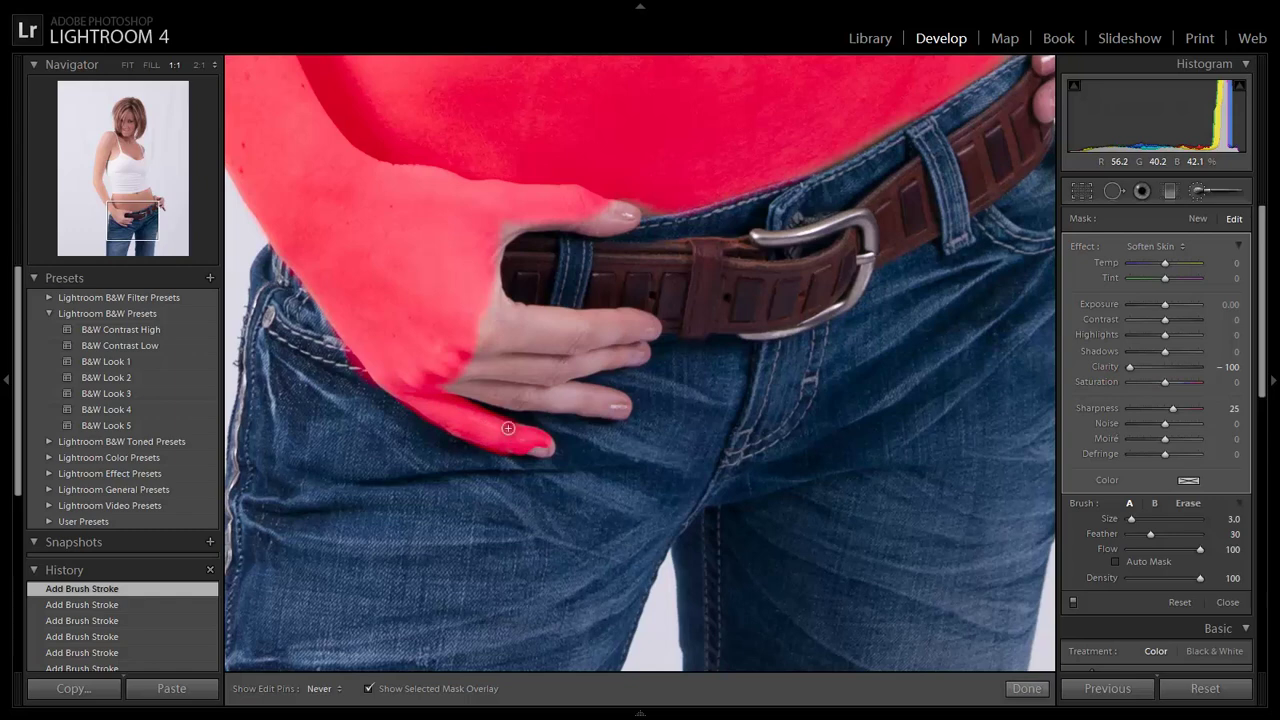
pyautogui.moveTo(448, 385); pyautogui.dragTo(555, 403)
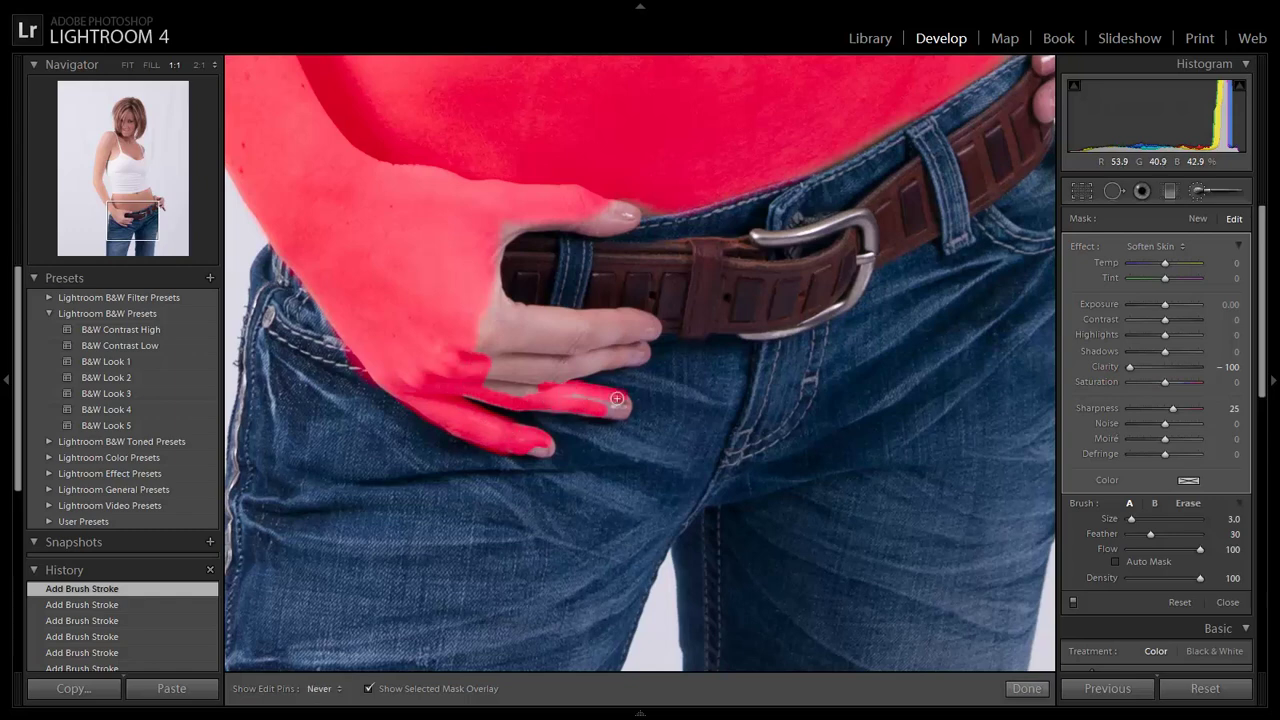
pyautogui.moveTo(458, 349)
pyautogui.mouseDown()
pyautogui.moveTo(495, 295)
pyautogui.moveTo(635, 325)
pyautogui.moveTo(512, 369)
pyautogui.mouseUp()
pyautogui.press('[')
pyautogui.moveTo(514, 214); pyautogui.dragTo(598, 217)
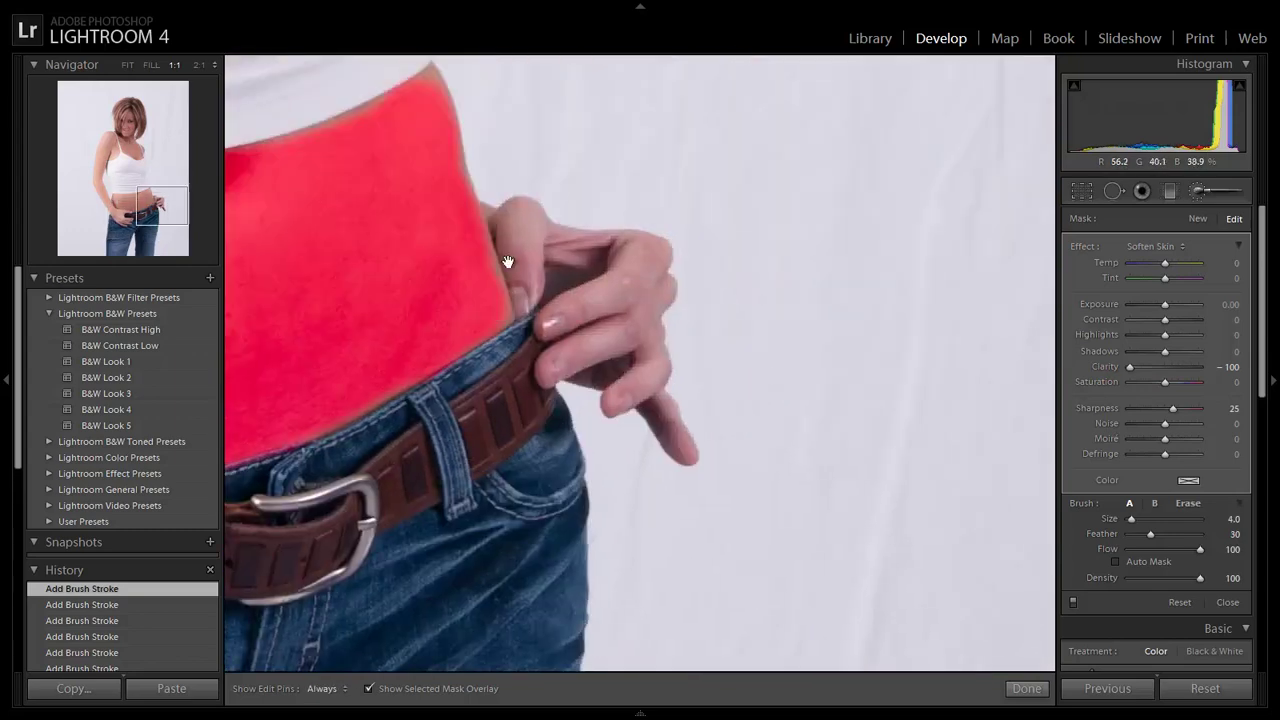
pyautogui.moveTo(537, 227)
pyautogui.mouseDown()
pyautogui.moveTo(520, 300)
pyautogui.moveTo(495, 245)
pyautogui.moveTo(664, 262)
pyautogui.moveTo(576, 311)
pyautogui.moveTo(621, 274)
pyautogui.moveTo(661, 281)
pyautogui.mouseUp()
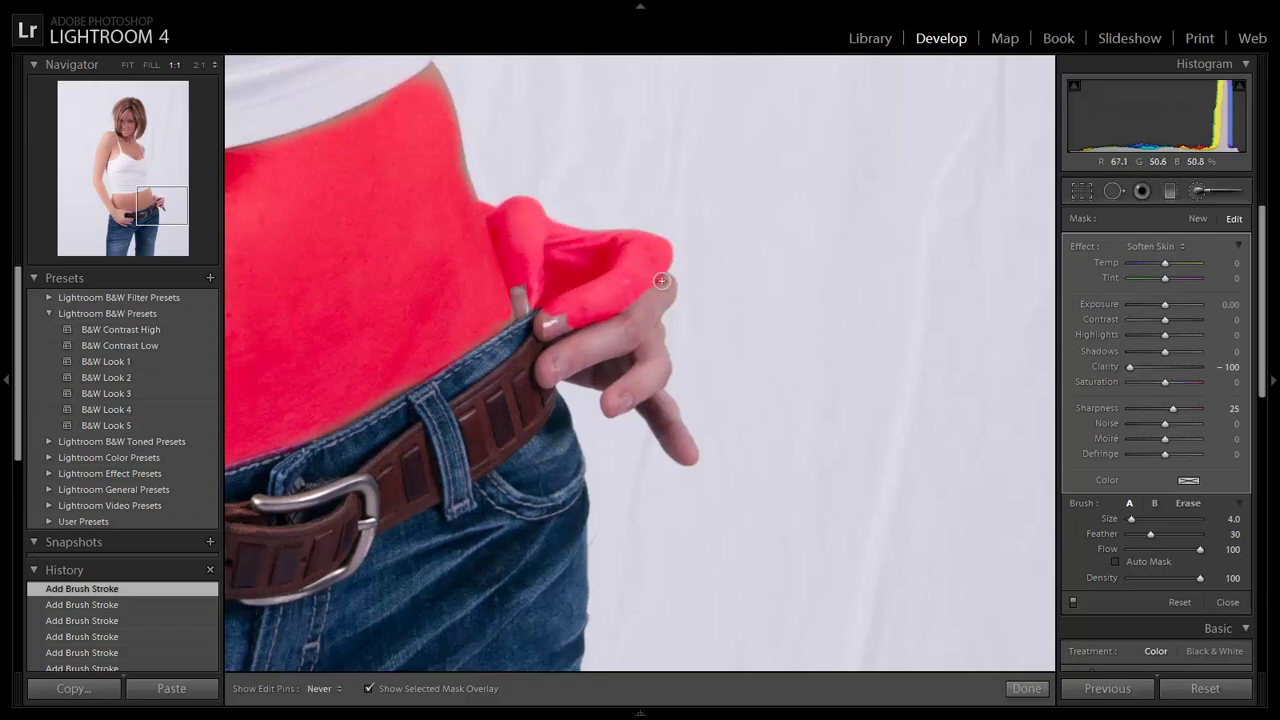
pyautogui.moveTo(628, 381)
pyautogui.mouseDown()
pyautogui.moveTo(570, 350)
pyautogui.moveTo(646, 291)
pyautogui.moveTo(640, 368)
pyautogui.mouseUp()
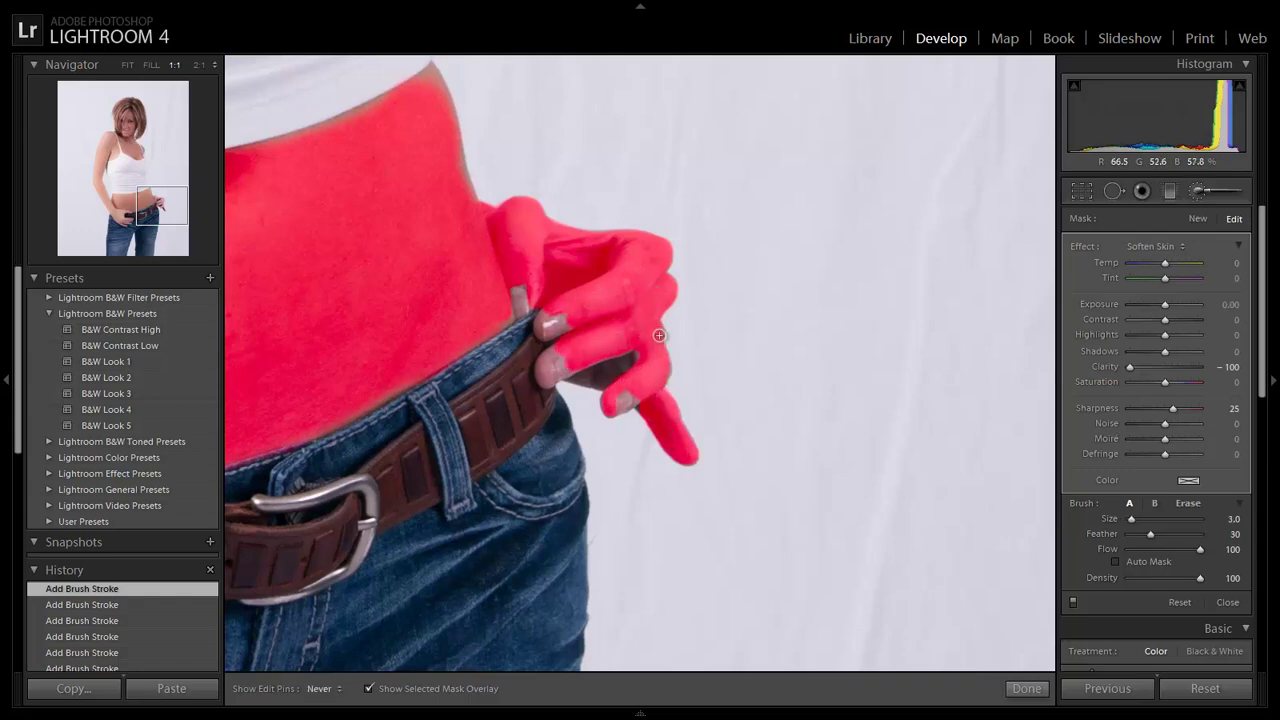
pyautogui.moveTo(470, 241); pyautogui.dragTo(549, 517)
pyautogui.moveTo(560, 200); pyautogui.dragTo(600, 463)
pyautogui.moveTo(600, 180); pyautogui.dragTo(620, 450)
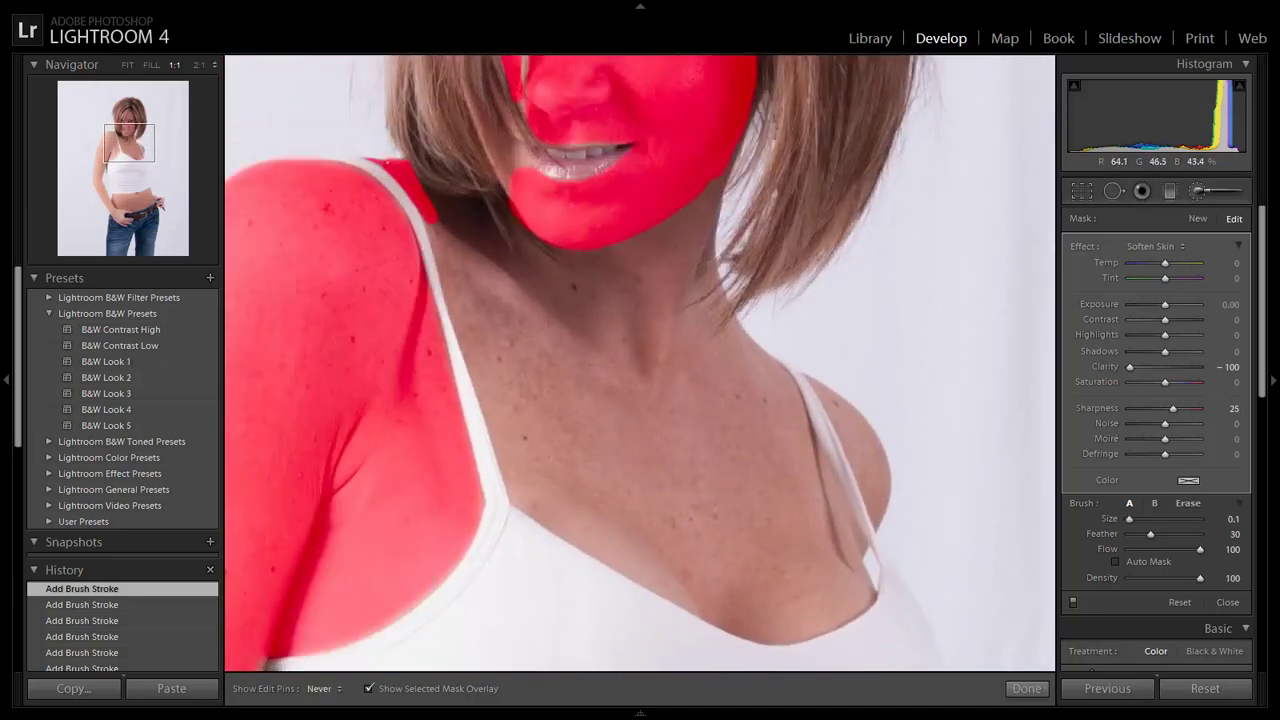
# Cover the neck, collarbone, jaw and chest with the Soften Skin mask, then fit the whole photo.
pyautogui.moveTo(433, 200)
pyautogui.mouseDown()
pyautogui.moveTo(480, 229)
pyautogui.moveTo(451, 280)
pyautogui.moveTo(500, 410)
pyautogui.moveTo(560, 418)
pyautogui.moveTo(517, 374)
pyautogui.moveTo(589, 534)
pyautogui.moveTo(650, 553)
pyautogui.moveTo(686, 594)
pyautogui.moveTo(791, 626)
pyautogui.moveTo(860, 580)
pyautogui.moveTo(771, 371)
pyautogui.moveTo(720, 330)
pyautogui.mouseUp()
pyautogui.press(']')
pyautogui.moveTo(711, 174); pyautogui.dragTo(701, 295)
pyautogui.scroll(3, 649, 254)
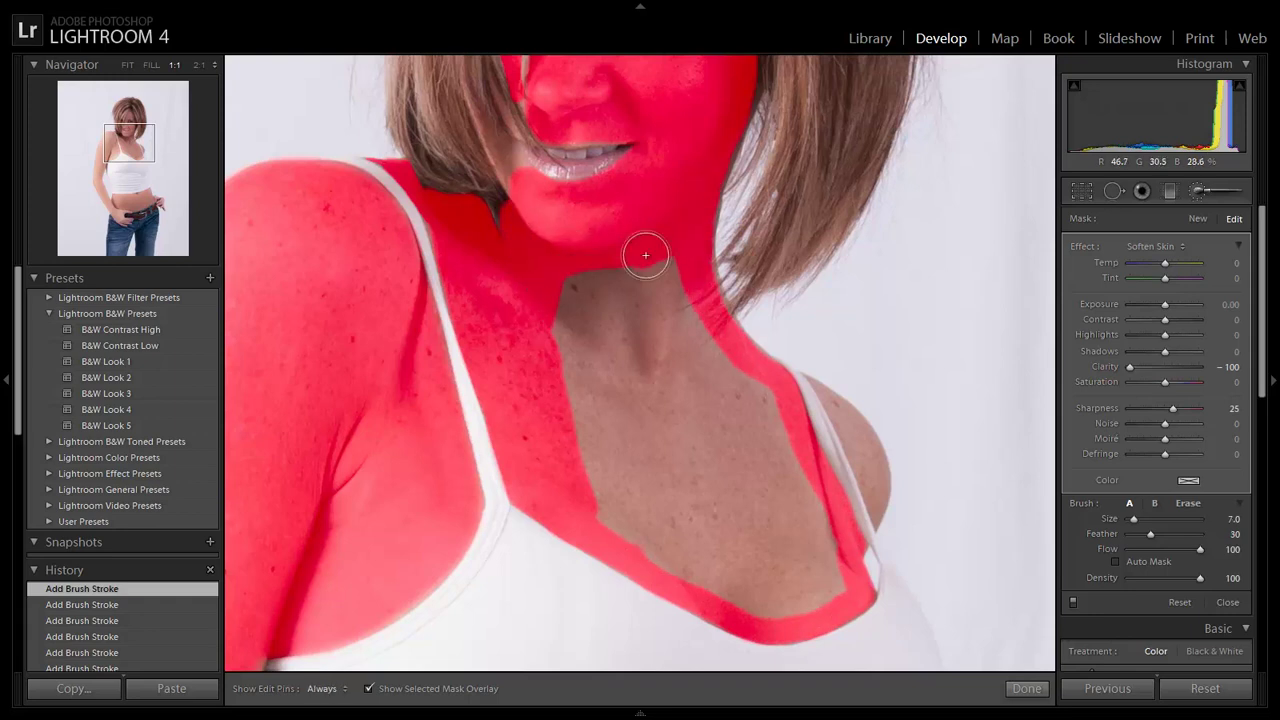
pyautogui.moveTo(649, 254)
pyautogui.mouseDown()
pyautogui.moveTo(601, 486)
pyautogui.moveTo(812, 585)
pyautogui.moveTo(726, 373)
pyautogui.moveTo(611, 368)
pyautogui.moveTo(678, 479)
pyautogui.moveTo(734, 517)
pyautogui.mouseUp()
pyautogui.scroll(-5, 830, 400)
pyautogui.moveTo(835, 400); pyautogui.dragTo(878, 502)
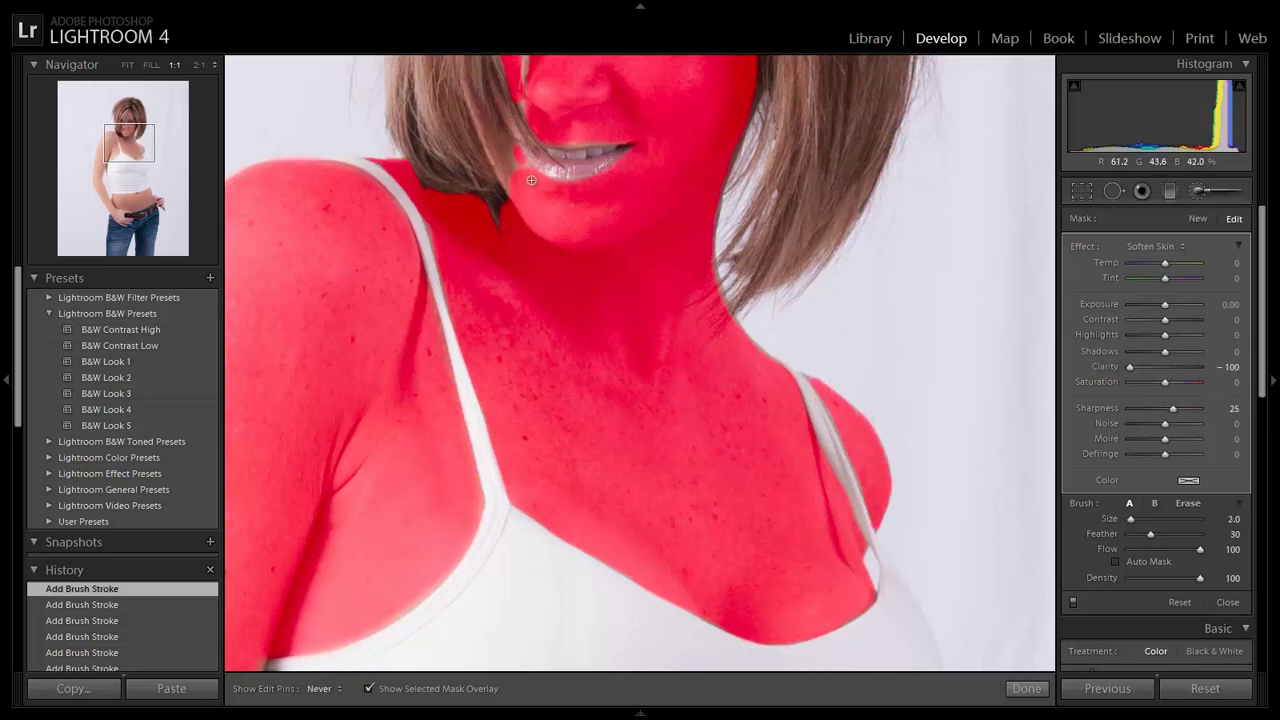
pyautogui.click(127, 64)
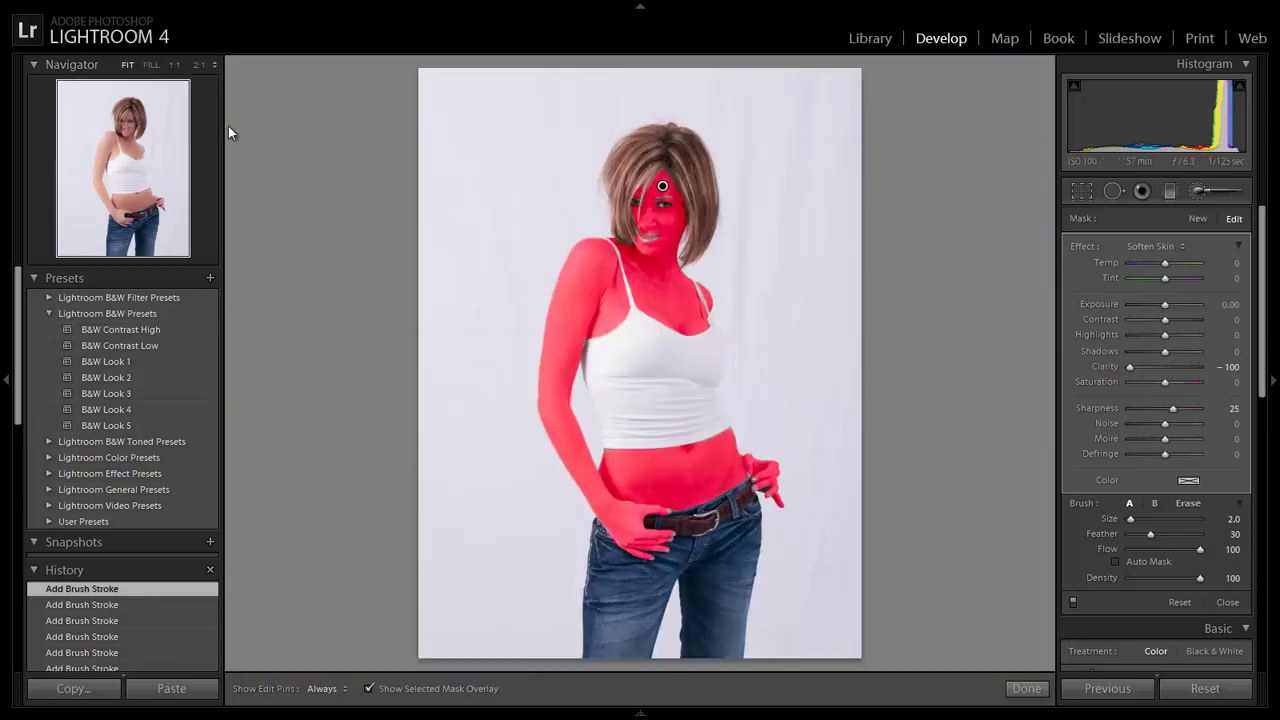
# Hide the mask overlay and ease the Soften Skin Clarity to -70.
pyautogui.press('k')
pyautogui.click(1198, 190)
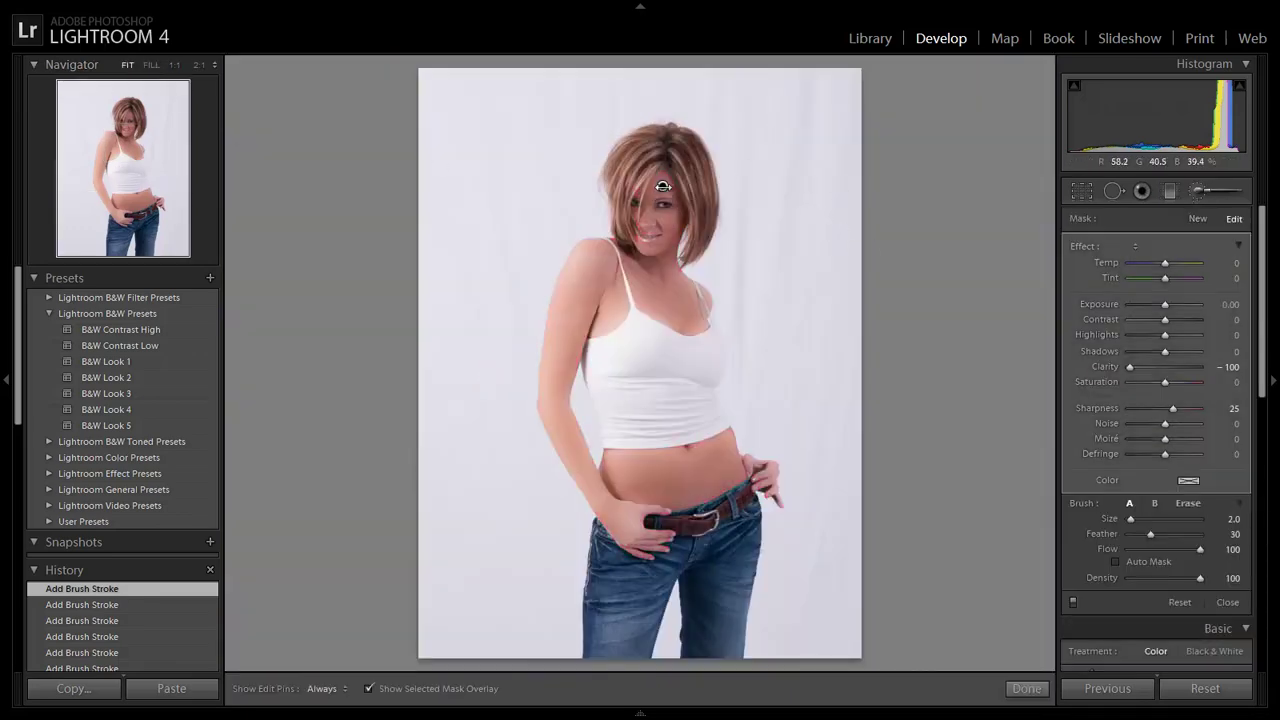
pyautogui.press('o')
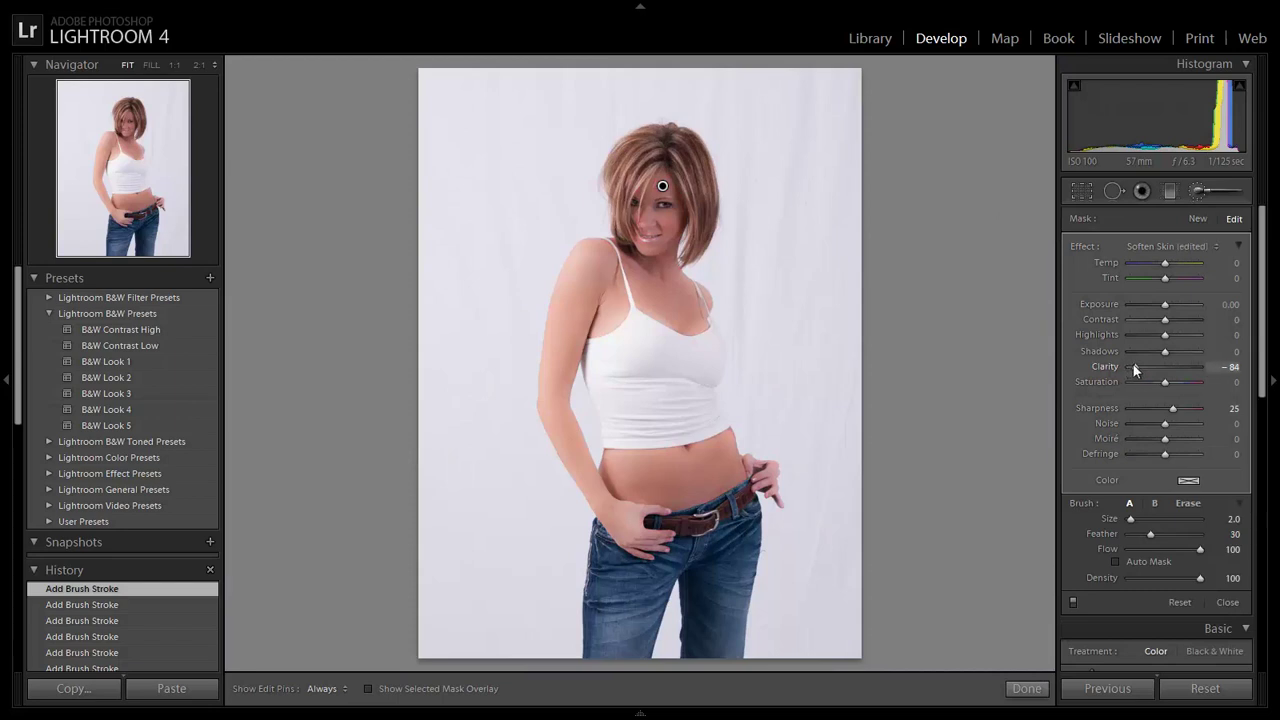
pyautogui.moveTo(1135, 367); pyautogui.dragTo(1138, 368)
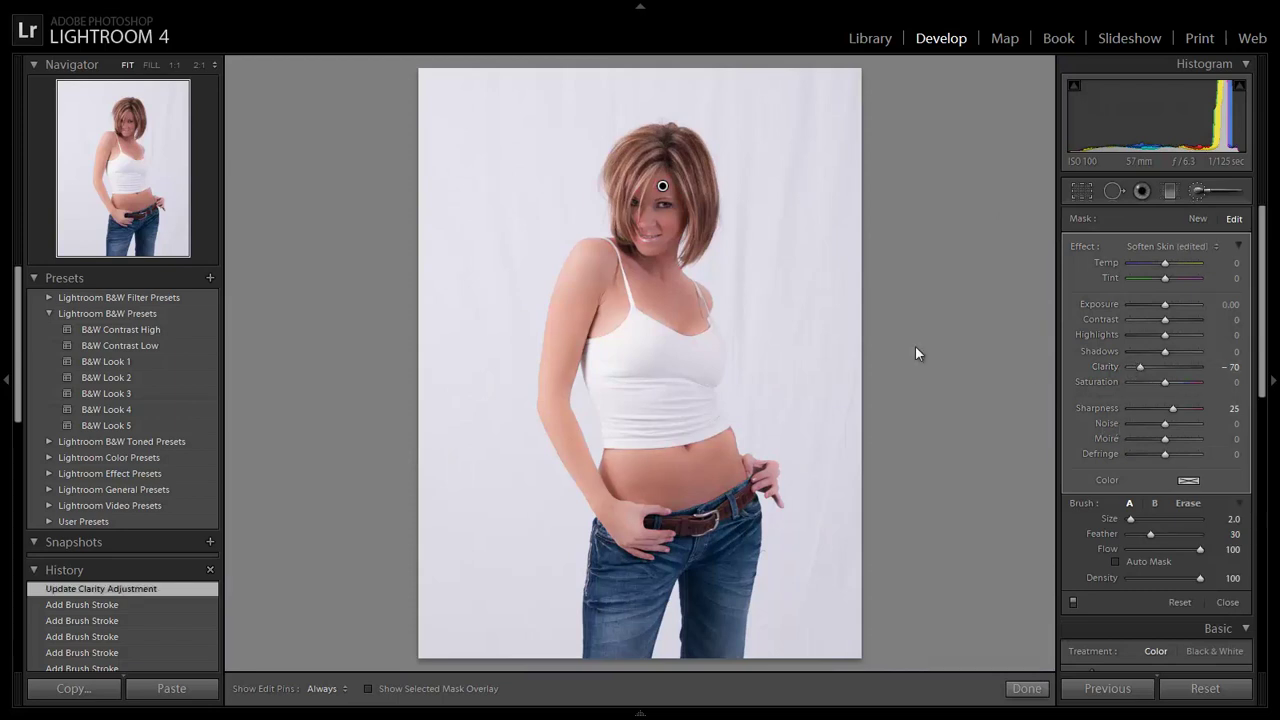
# Send the photo to Edit in Adobe Photoshop CS6.
pyautogui.press('k')
pyautogui.rightClick(708, 356)
pyautogui.moveTo(790, 404)
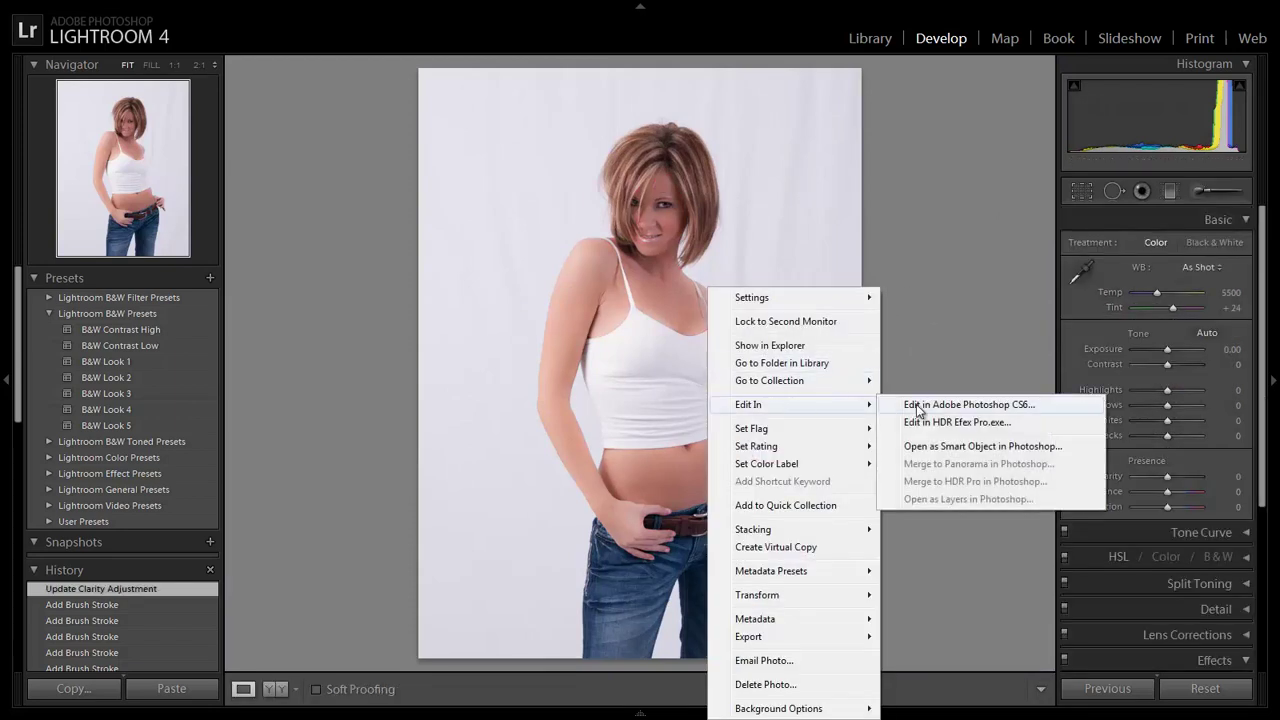
pyautogui.click(917, 405)
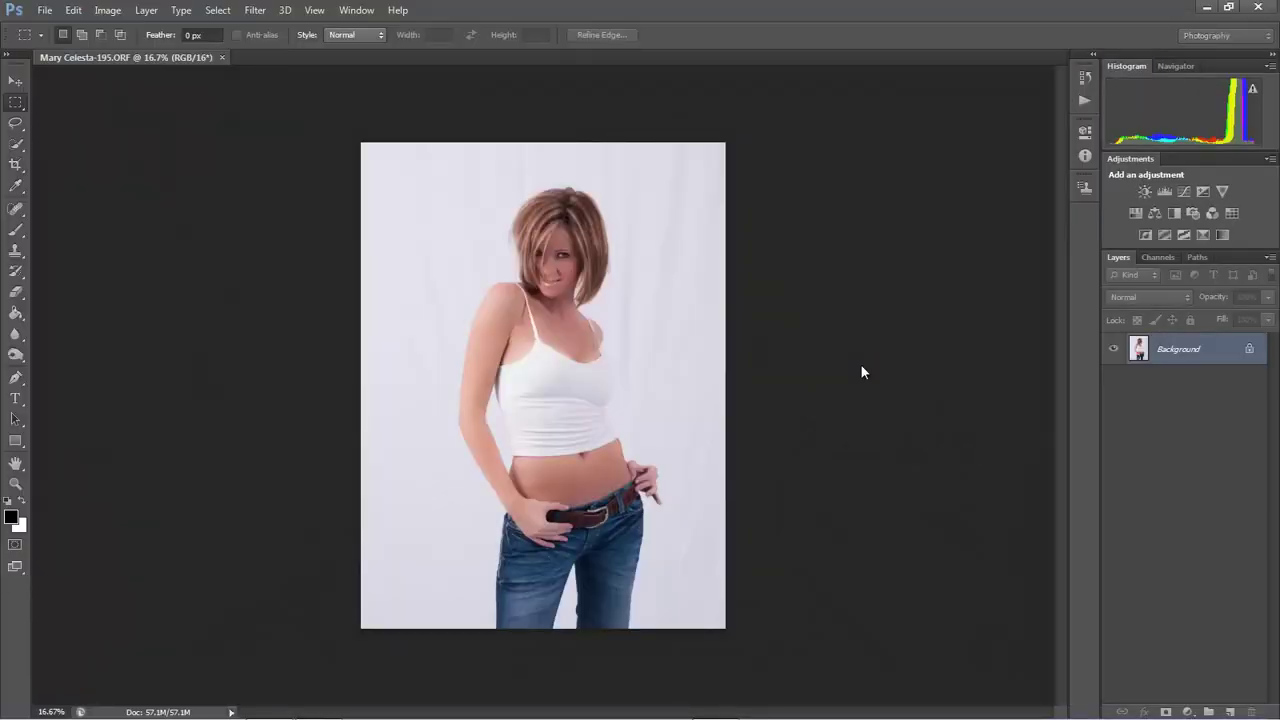
# Duplicate the Background layer as Background copy.
pyautogui.scroll(3, 861, 365)
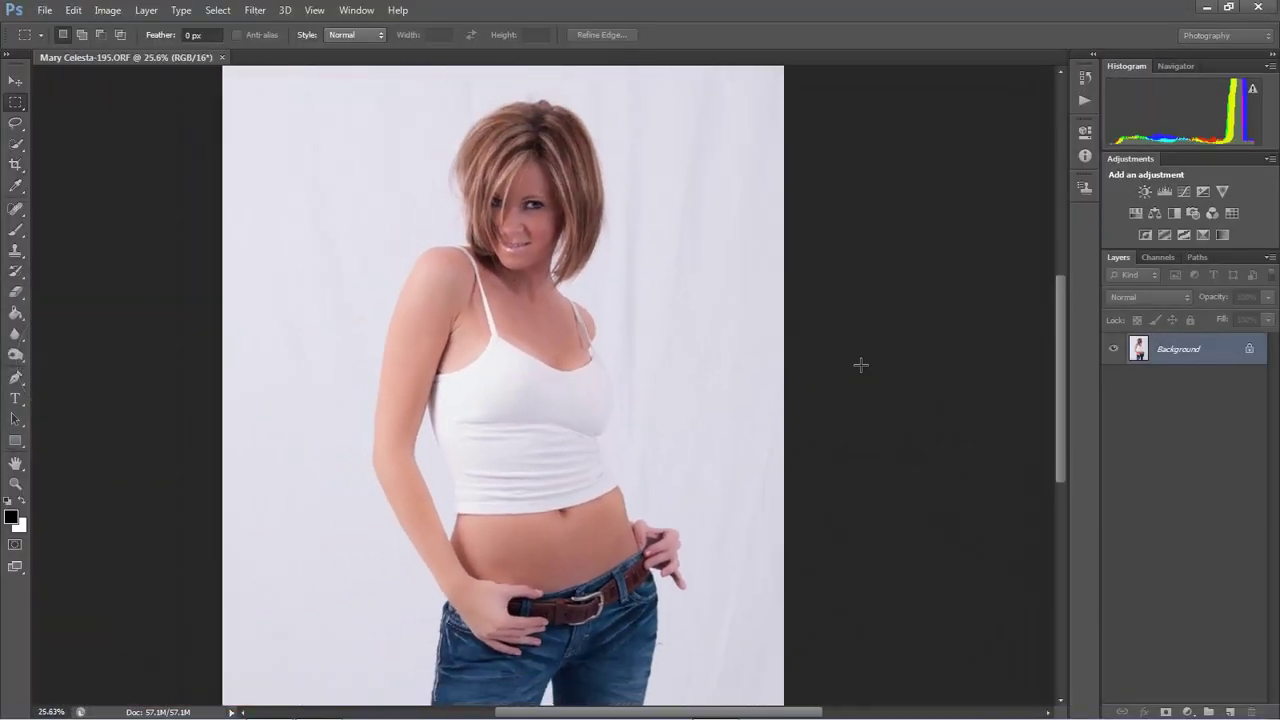
pyautogui.scroll(-2, 861, 365)
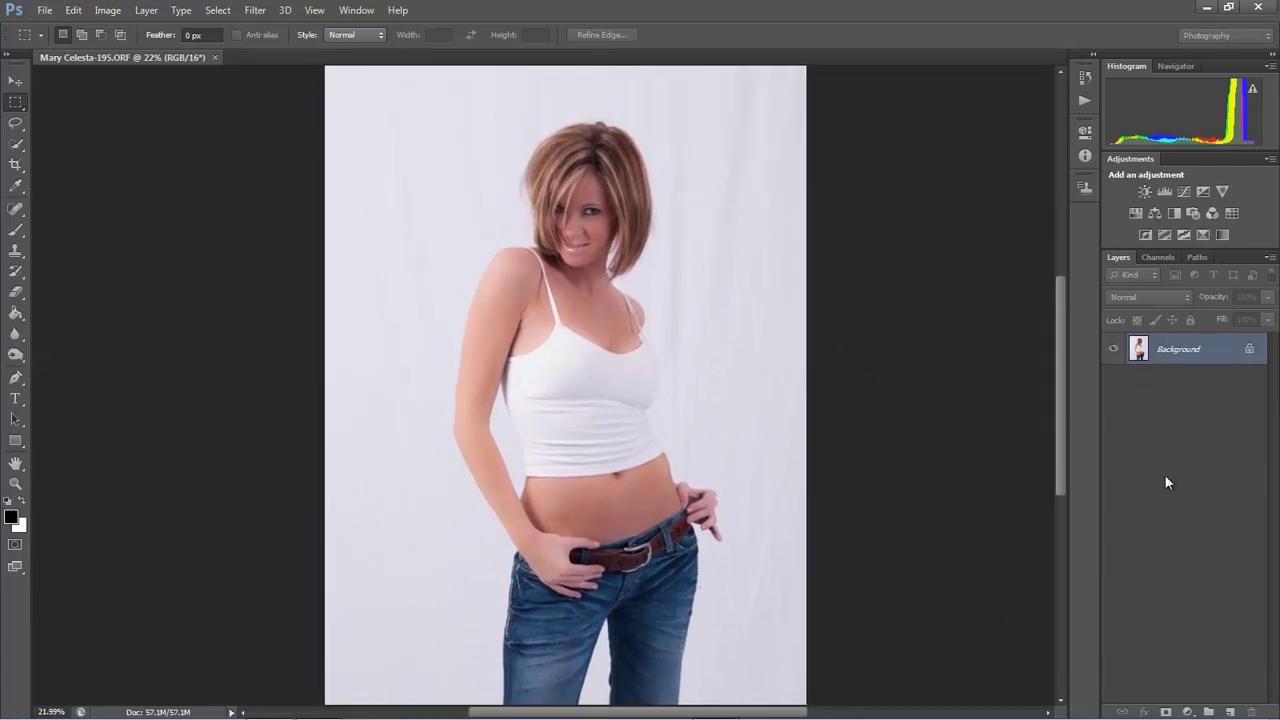
pyautogui.moveTo(1180, 348); pyautogui.dragTo(1230, 712)
# Quick-select the backdrop on both sides of her, subtracting the white top.
pyautogui.click(15, 143)
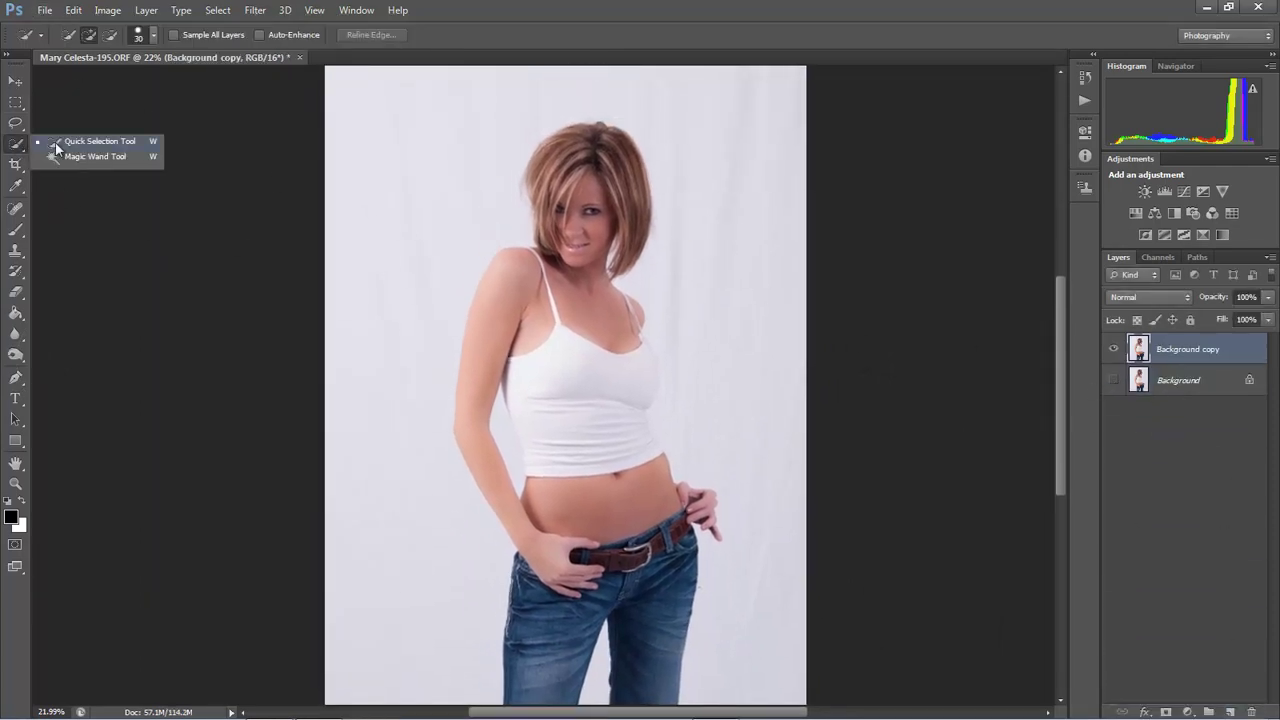
pyautogui.click(100, 140)
pyautogui.moveTo(483, 218)
pyautogui.mouseDown()
pyautogui.moveTo(400, 323)
pyautogui.moveTo(591, 536)
pyautogui.mouseUp()
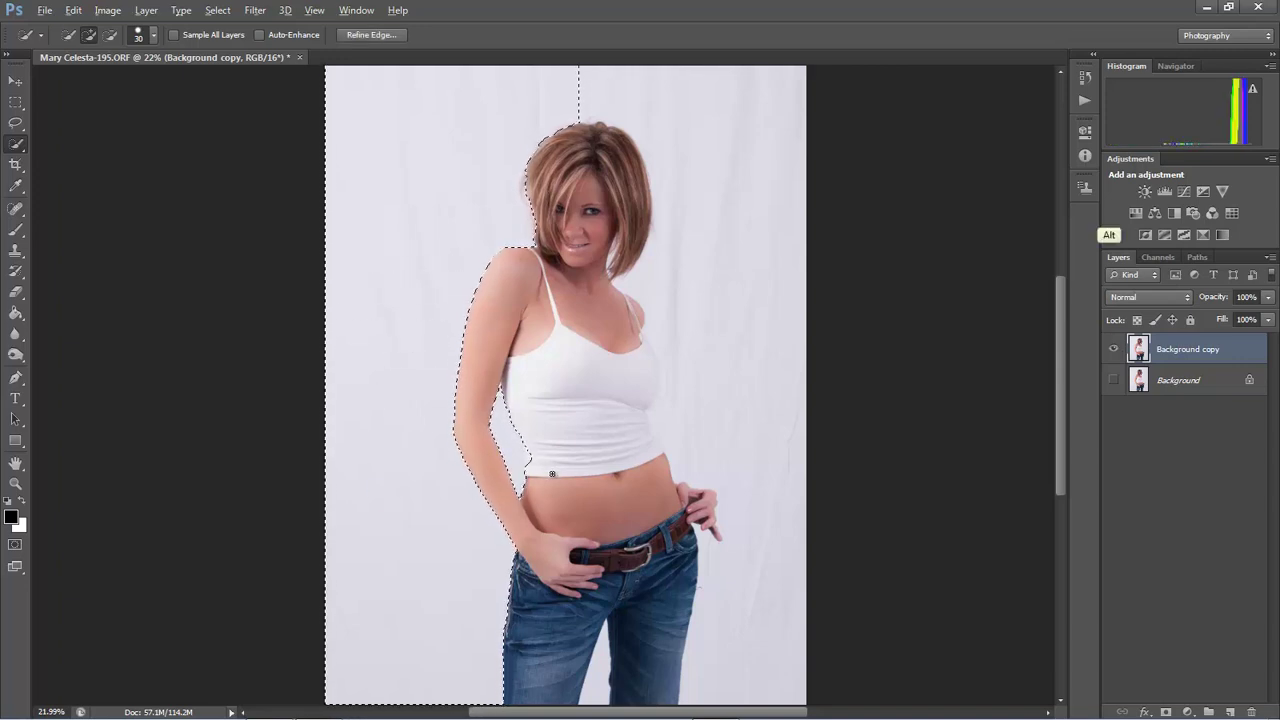
pyautogui.press('alt')
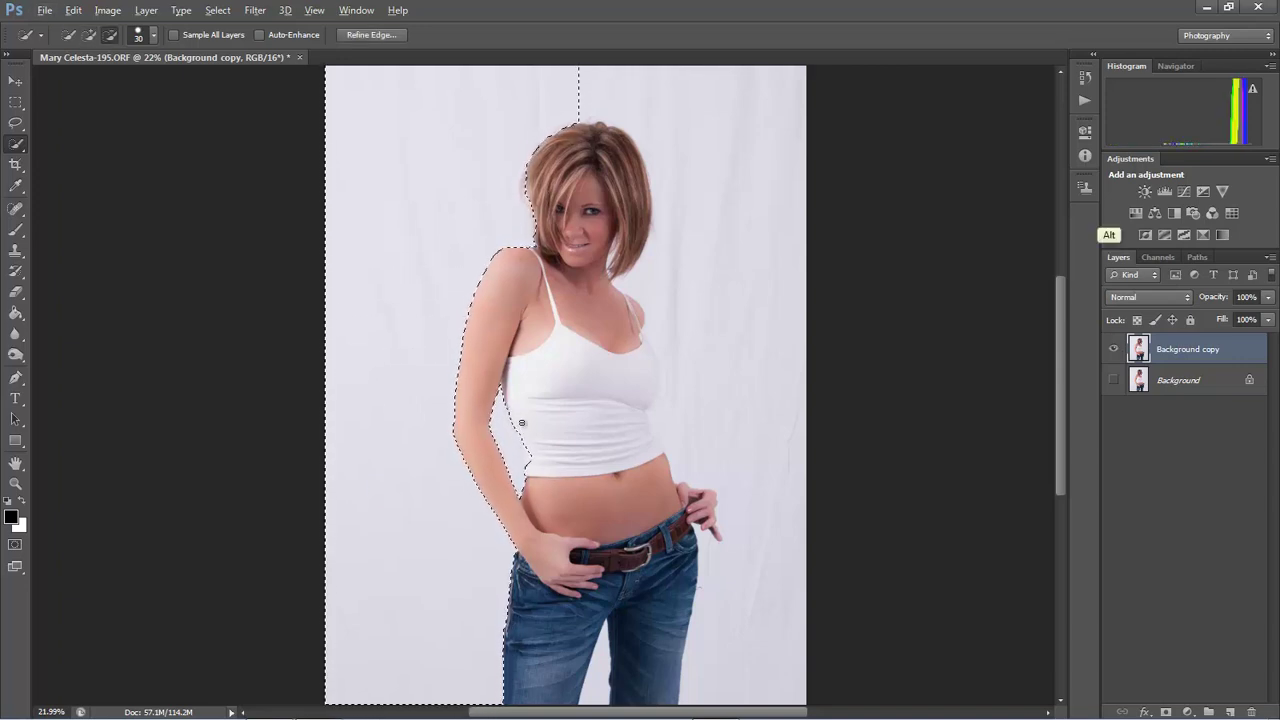
pyautogui.moveTo(714, 608)
pyautogui.mouseDown()
pyautogui.moveTo(749, 563)
pyautogui.moveTo(748, 493)
pyautogui.moveTo(720, 514)
pyautogui.moveTo(671, 434)
pyautogui.mouseUp()
pyautogui.press('alt')
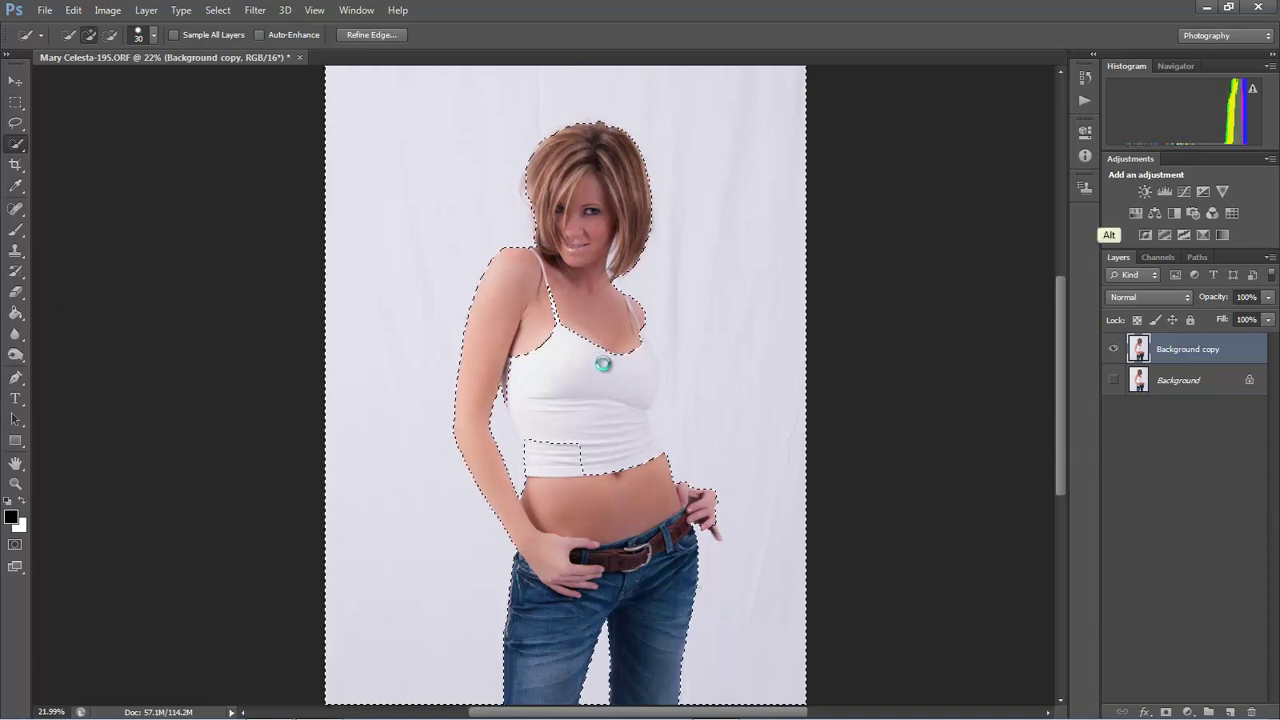
pyautogui.moveTo(553, 337)
pyautogui.mouseDown()
pyautogui.moveTo(587, 360)
pyautogui.moveTo(589, 412)
pyautogui.moveTo(613, 253)
pyautogui.mouseUp()
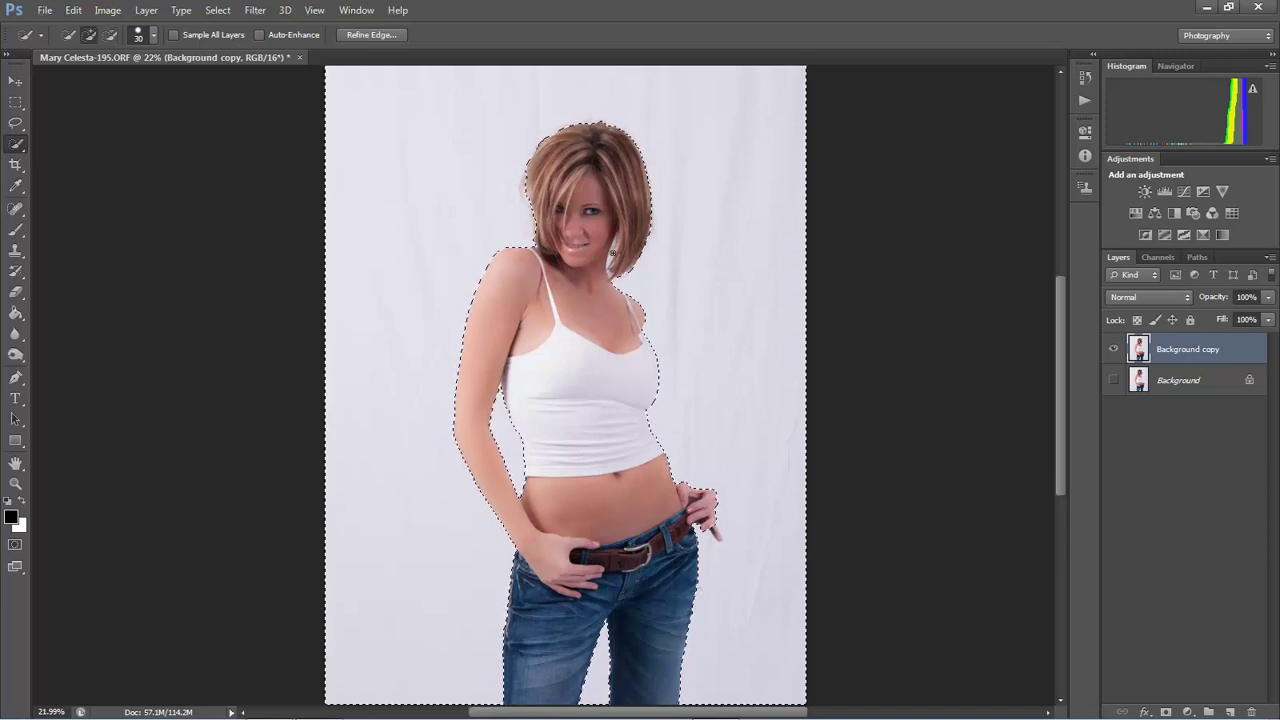
pyautogui.press('alt')
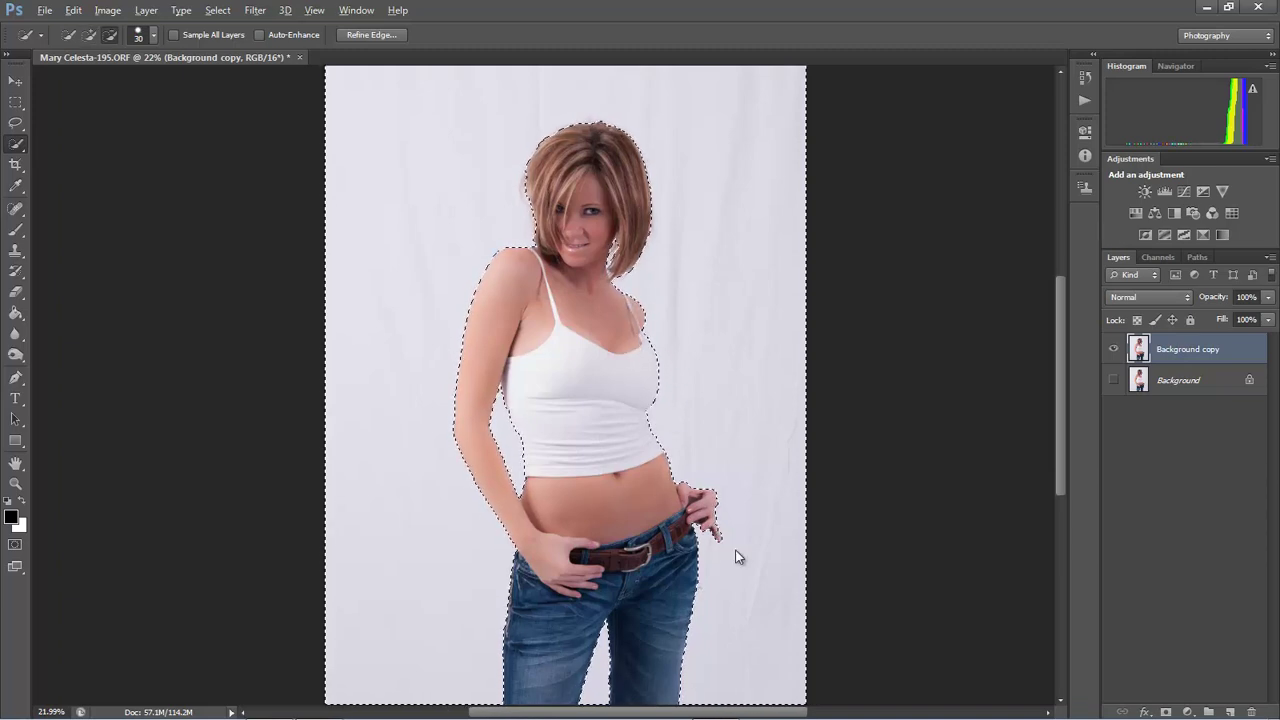
# Open Refine Edge with Smart Radius on, Radius 0.5 px and Smooth 7.
pyautogui.click(217, 10)
pyautogui.click(245, 168)
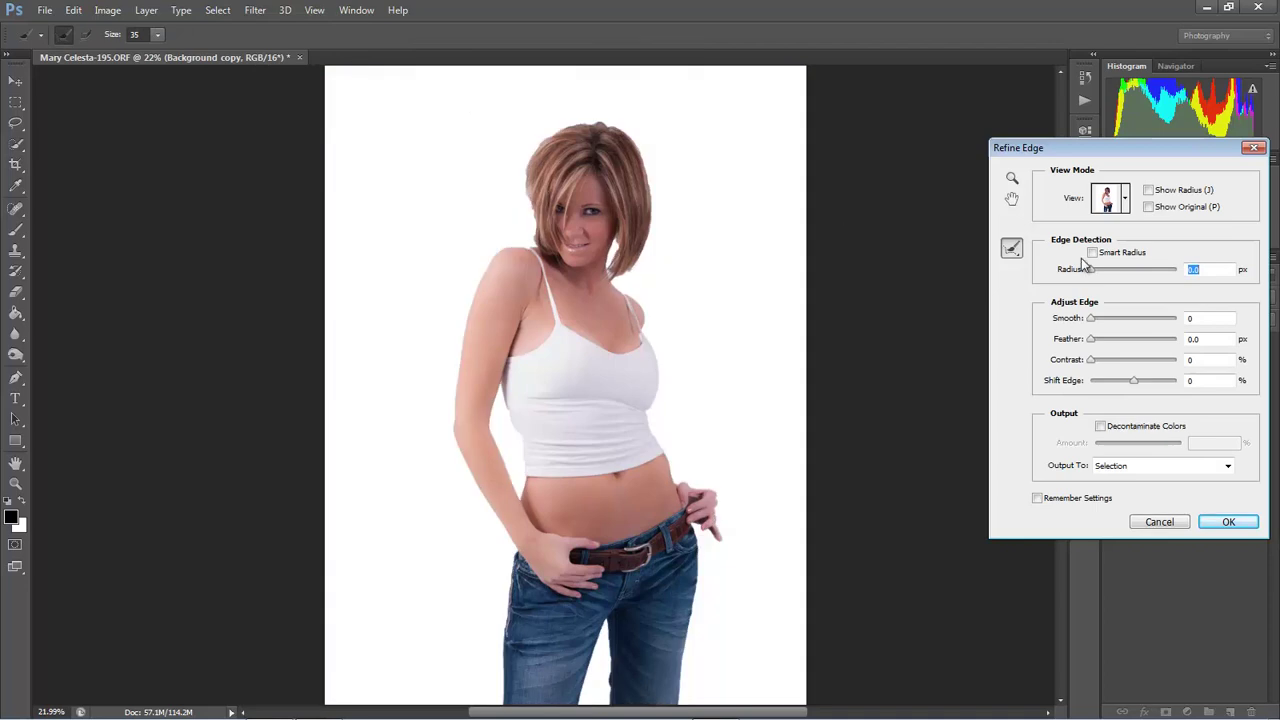
pyautogui.click(1091, 253)
pyautogui.write('0.5')
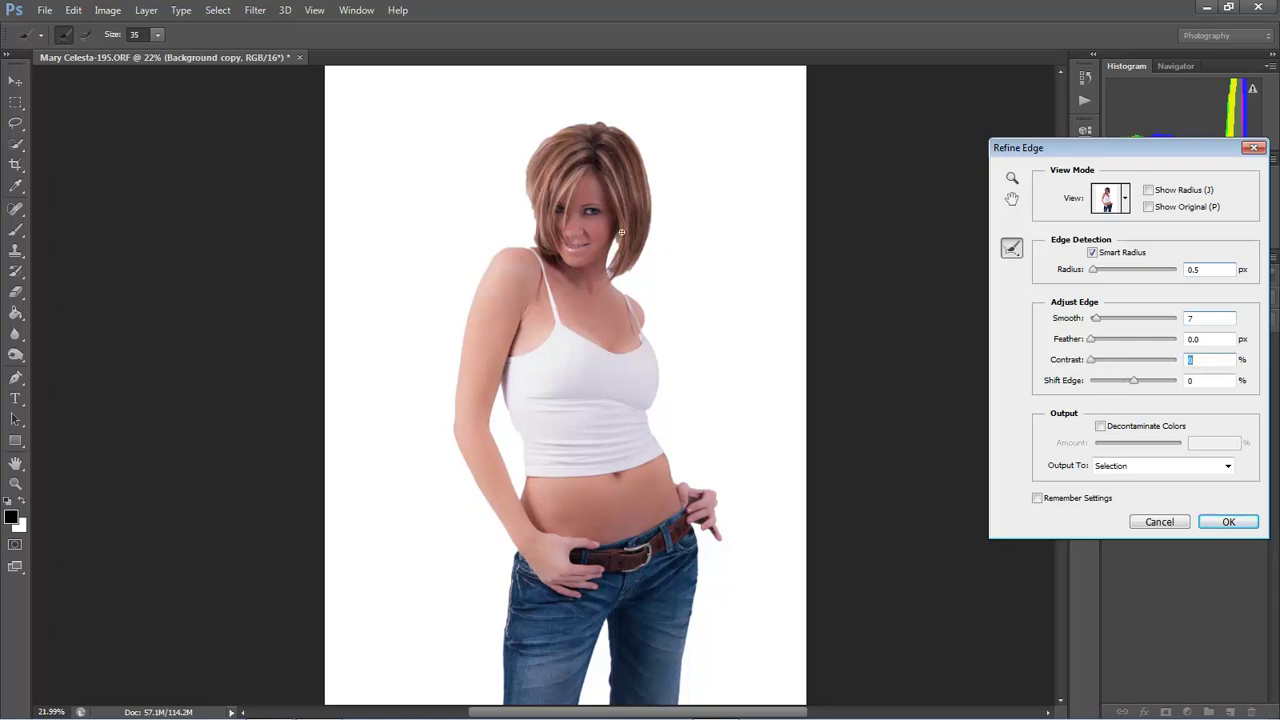
pyautogui.press('alt')
pyautogui.scroll(5, 490, 197)
pyautogui.scroll(2, 540, 366)
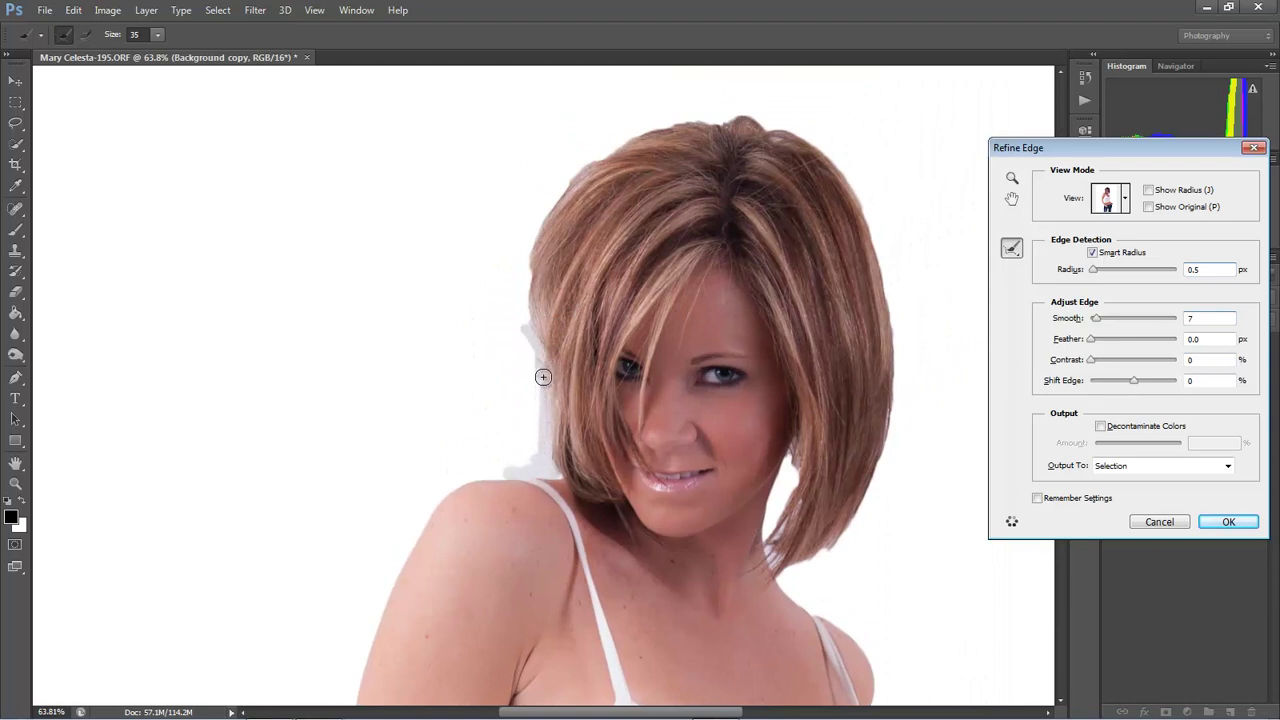
# Brush the refine radius along the left, top and right hair edges and apply.
pyautogui.moveTo(510, 473)
pyautogui.mouseDown()
pyautogui.moveTo(533, 222)
pyautogui.moveTo(675, 121)
pyautogui.mouseUp()
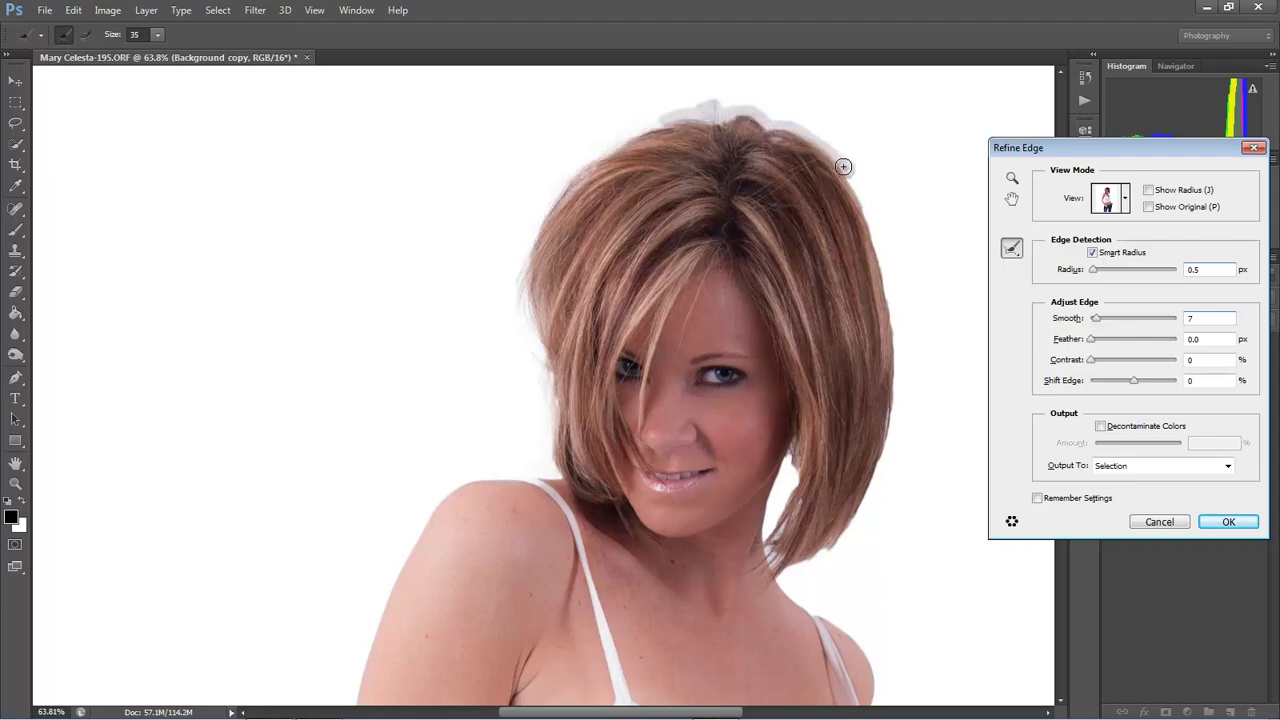
pyautogui.moveTo(843, 166); pyautogui.dragTo(874, 234)
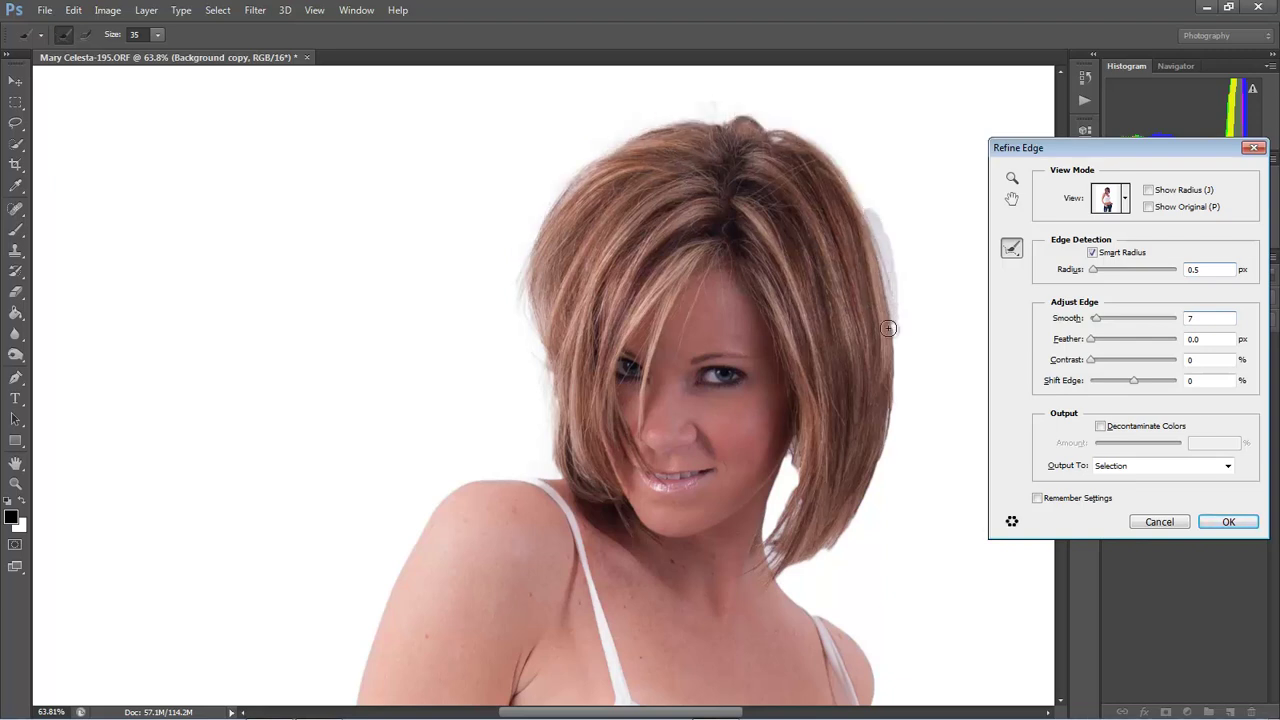
pyautogui.moveTo(888, 328)
pyautogui.mouseDown()
pyautogui.moveTo(880, 480)
pyautogui.moveTo(840, 544)
pyautogui.mouseUp()
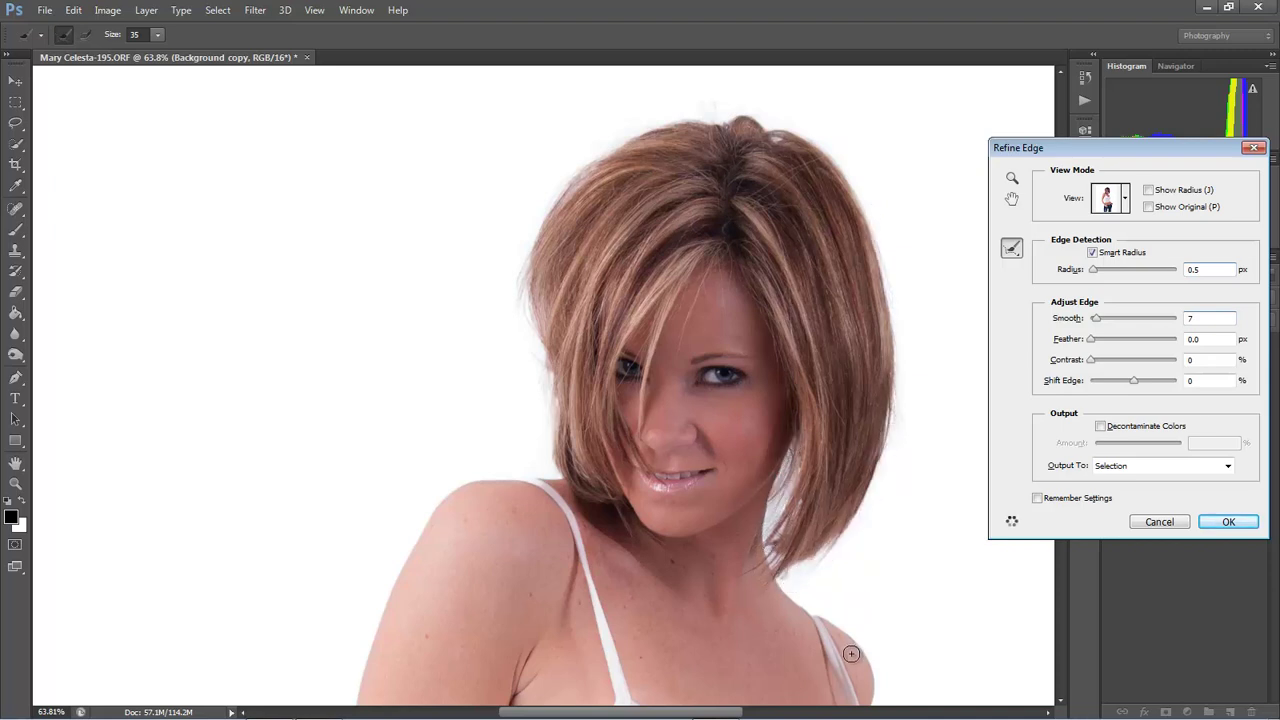
pyautogui.moveTo(800, 576); pyautogui.dragTo(838, 545)
pyautogui.moveTo(557, 368); pyautogui.dragTo(552, 430)
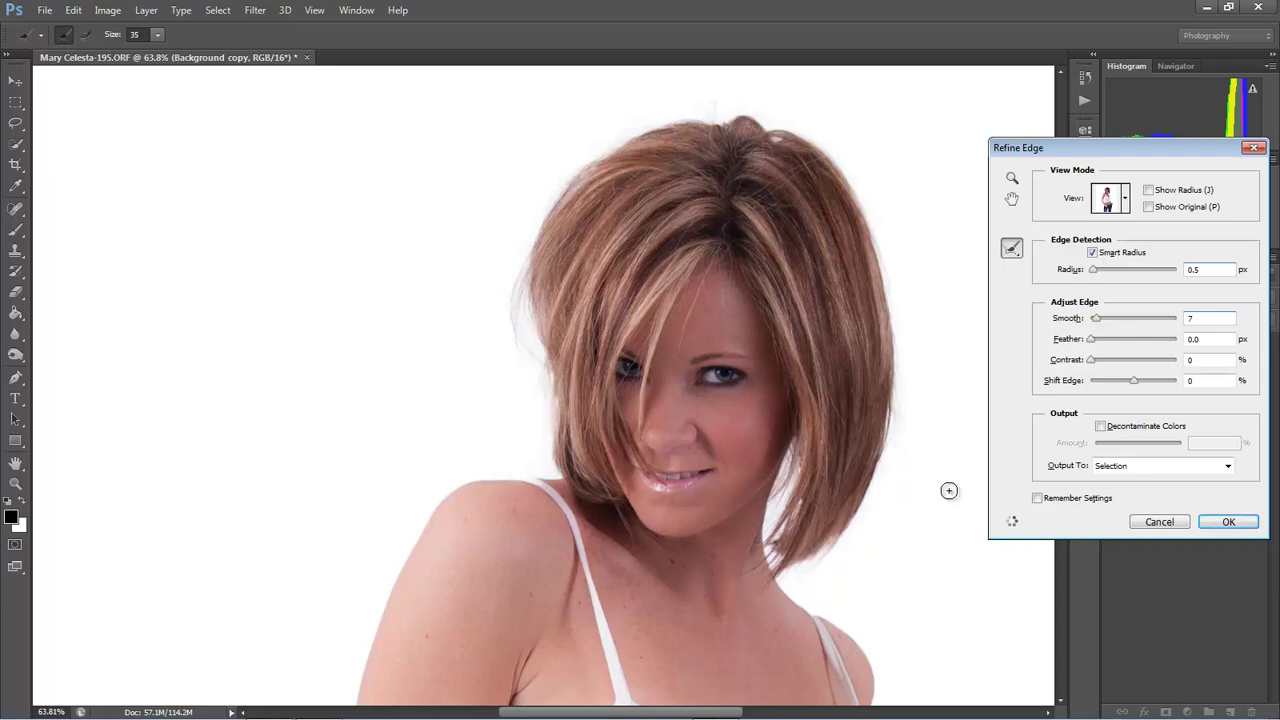
pyautogui.click(1228, 521)
# Invert the selection, delete the backdrop to transparency and deselect.
pyautogui.hotkey('ctrl', '0')
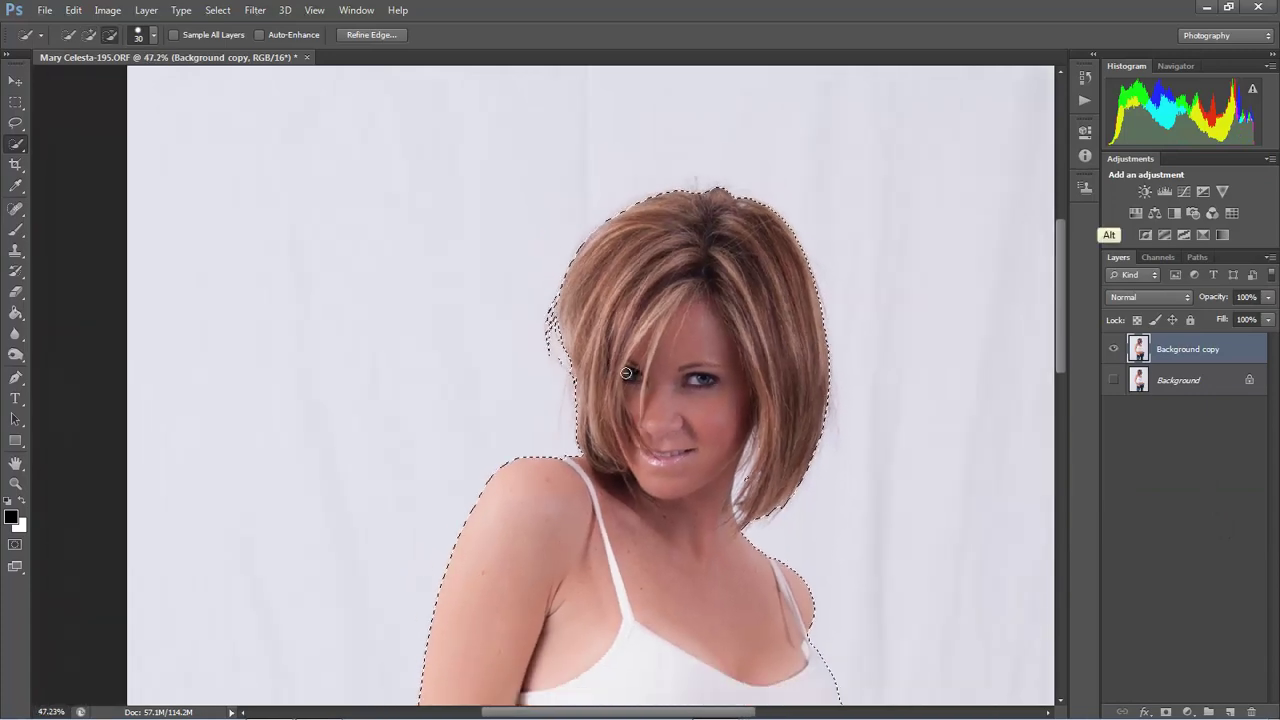
pyautogui.click(219, 10)
pyautogui.click(230, 73)
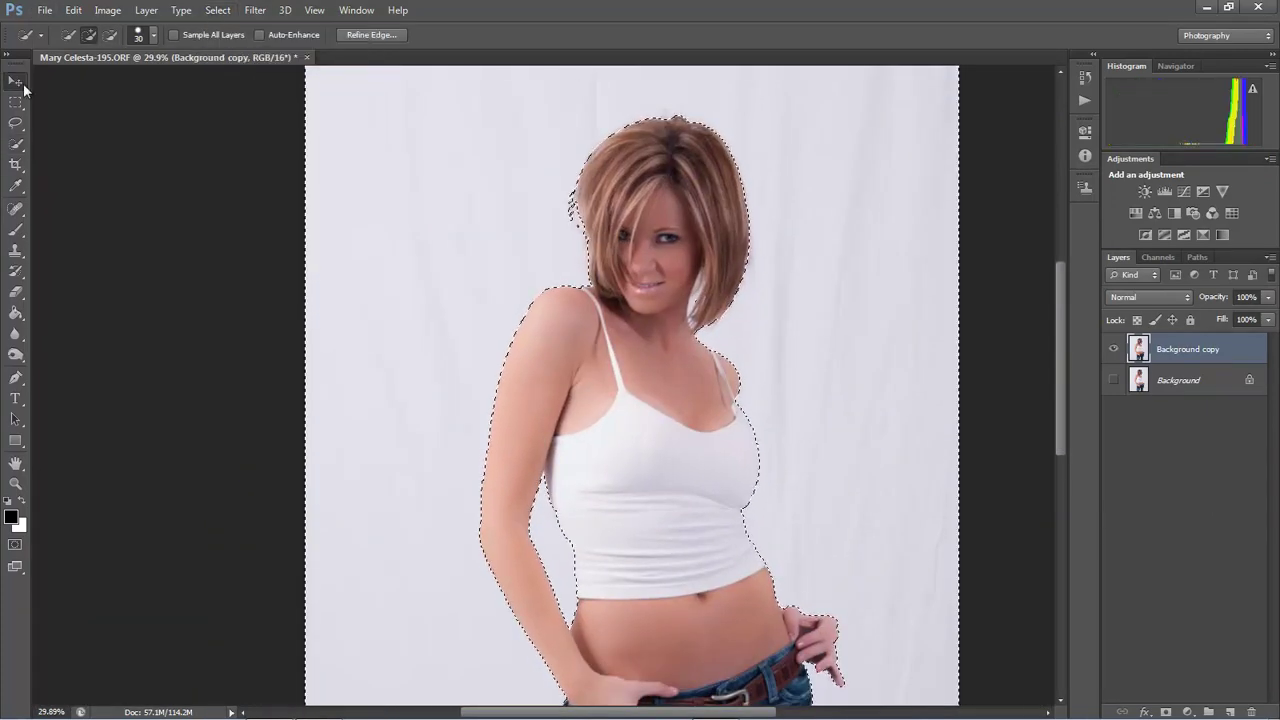
pyautogui.press('Delete')
pyautogui.press('v')
pyautogui.hotkey('ctrl', 'd')
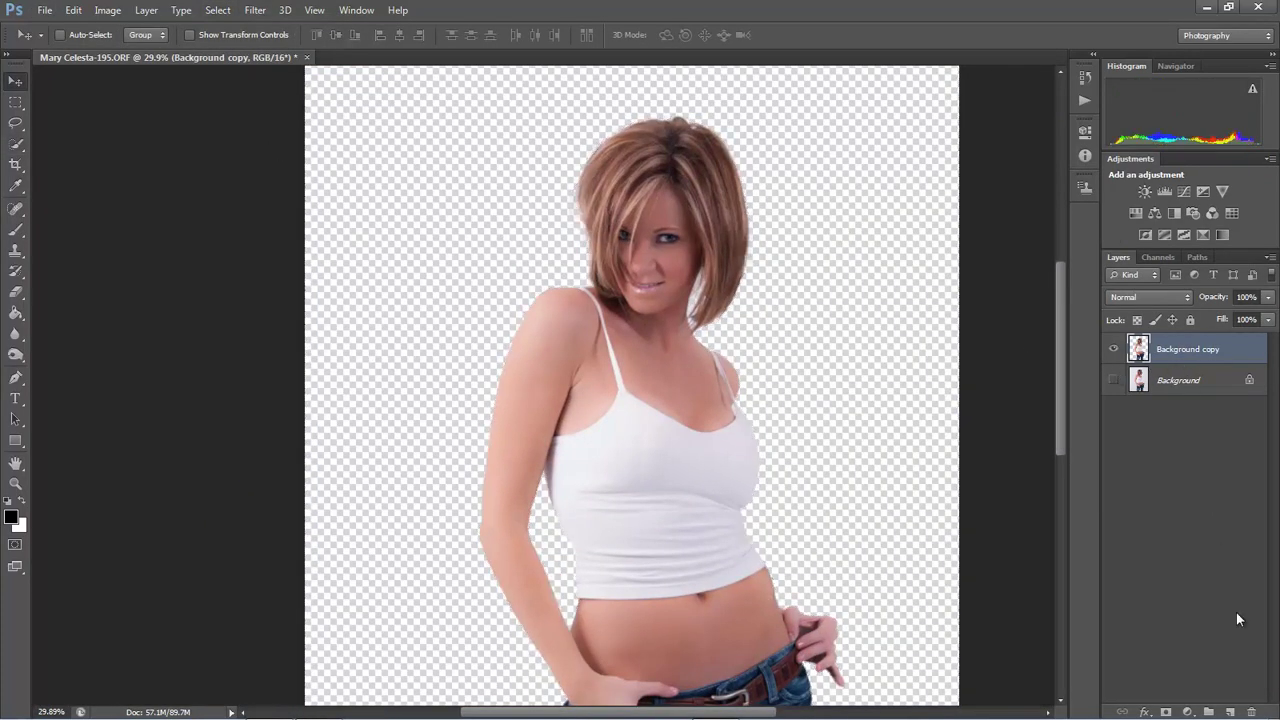
# Add Layer 1 below Background copy and fill it with white.
pyautogui.click(1230, 712)
pyautogui.moveTo(1200, 350); pyautogui.dragTo(1200, 385)
pyautogui.press('x')
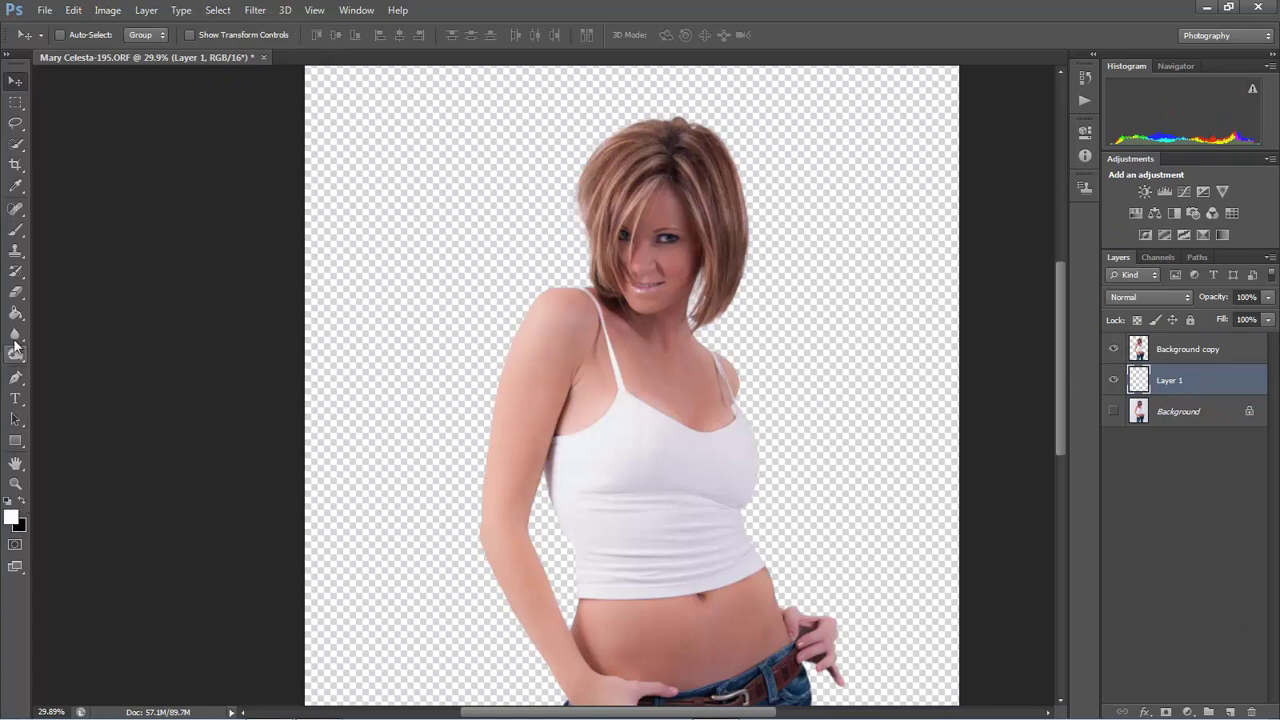
pyautogui.press('g')
pyautogui.click(415, 350)
pyautogui.scroll(-1, 420, 352)
pyautogui.scroll(-1, 420, 352)
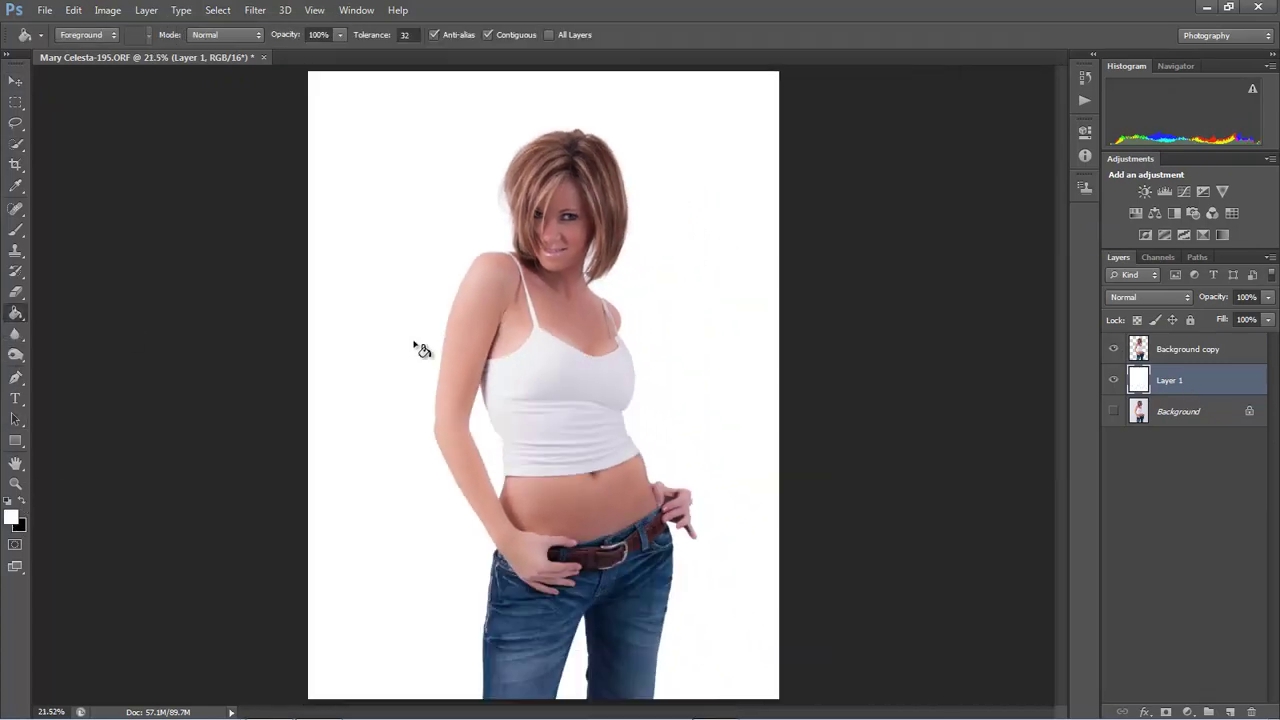
pyautogui.press('v')
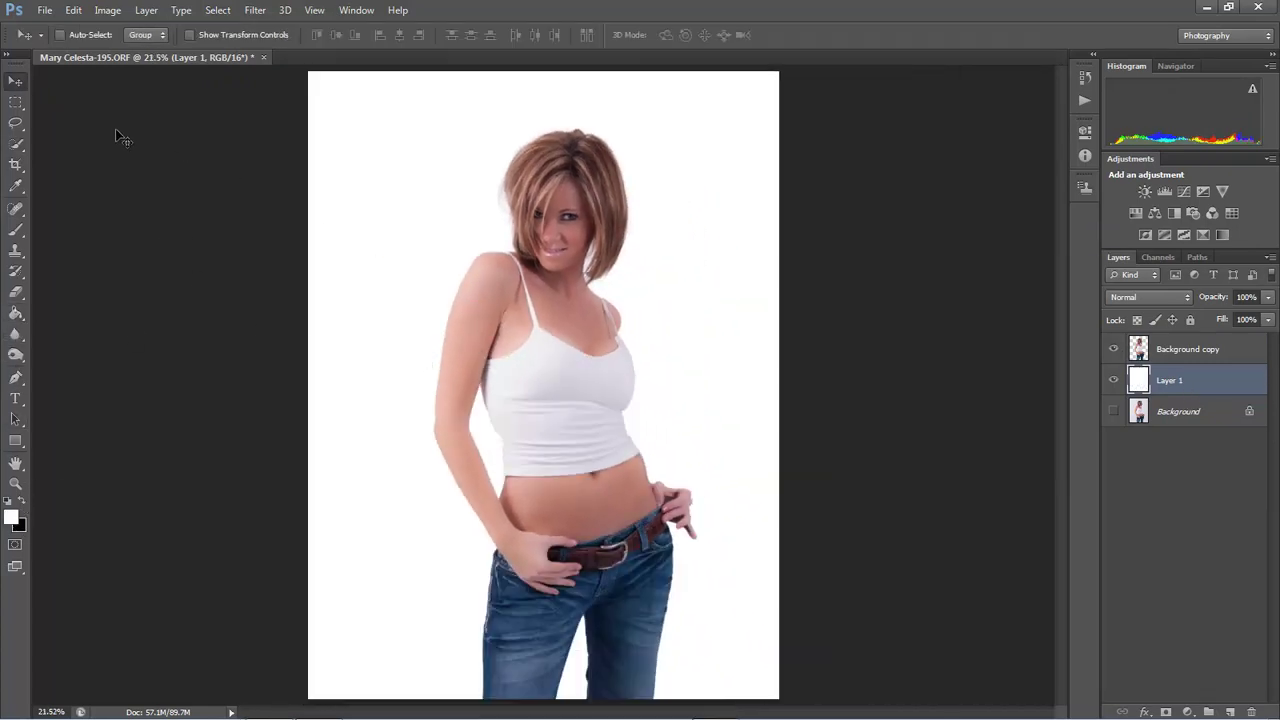
# Convert the image to Lab Color choosing Don't Merge, and show the Channels panel.
pyautogui.click(107, 10)
pyautogui.click(322, 127)
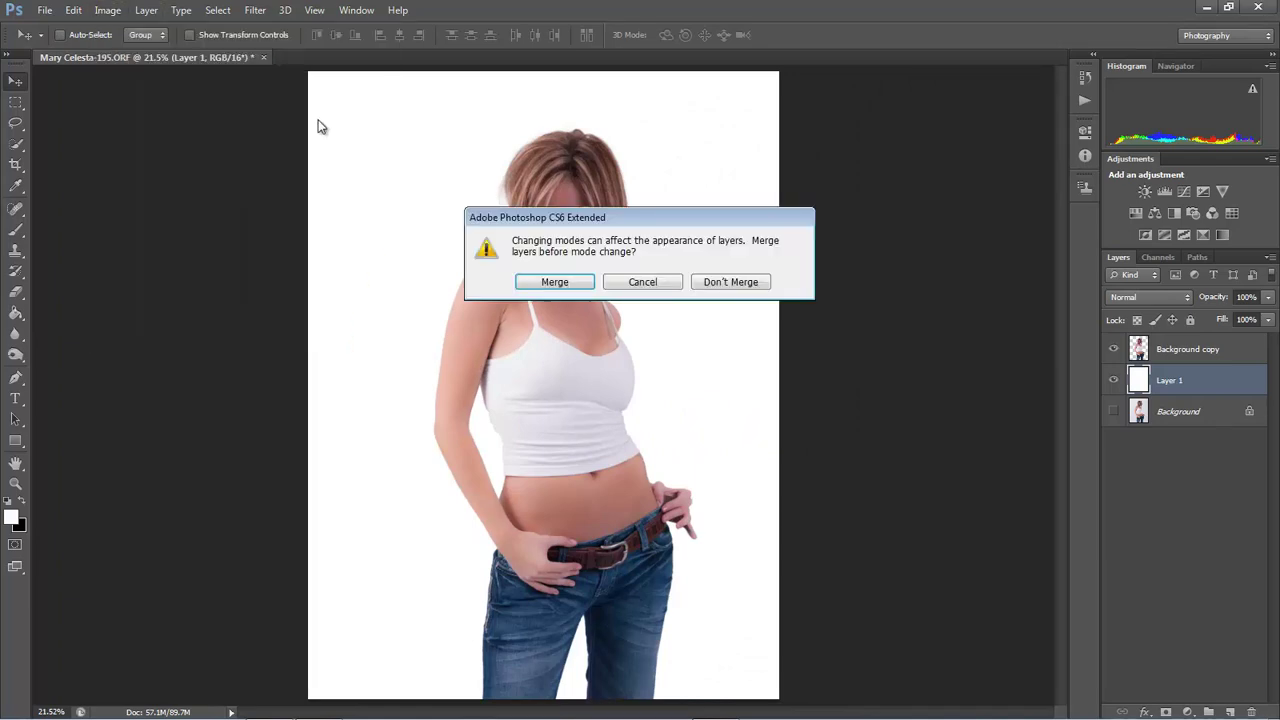
pyautogui.click(752, 285)
pyautogui.click(1173, 362)
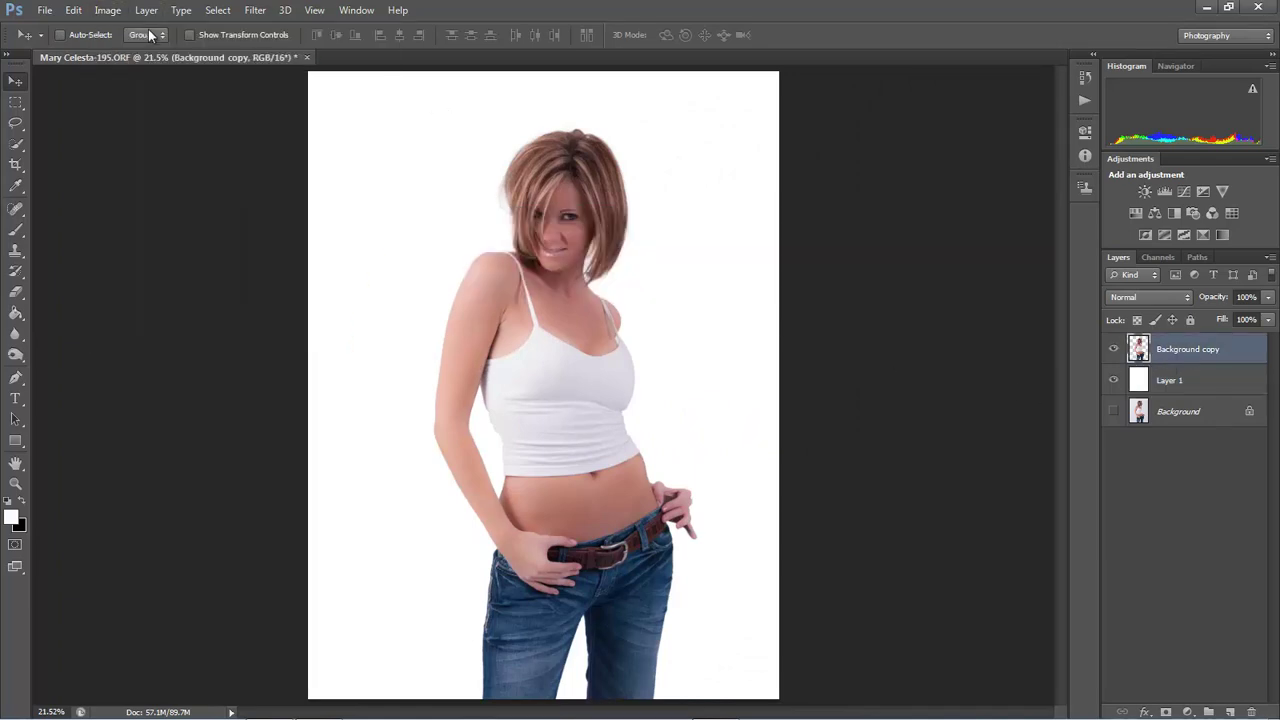
pyautogui.click(107, 10)
pyautogui.click(327, 120)
pyautogui.click(731, 282)
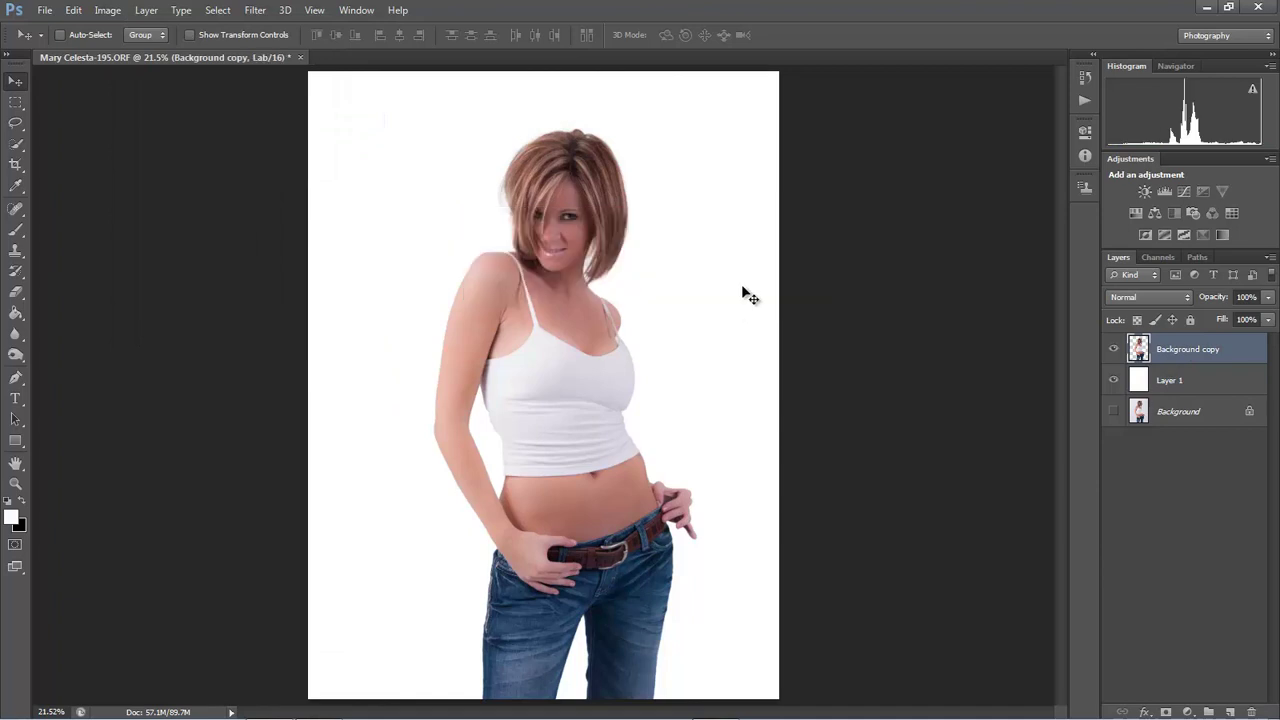
pyautogui.click(1188, 298)
pyautogui.click(1188, 298)
pyautogui.click(146, 10)
pyautogui.moveTo(130, 28)
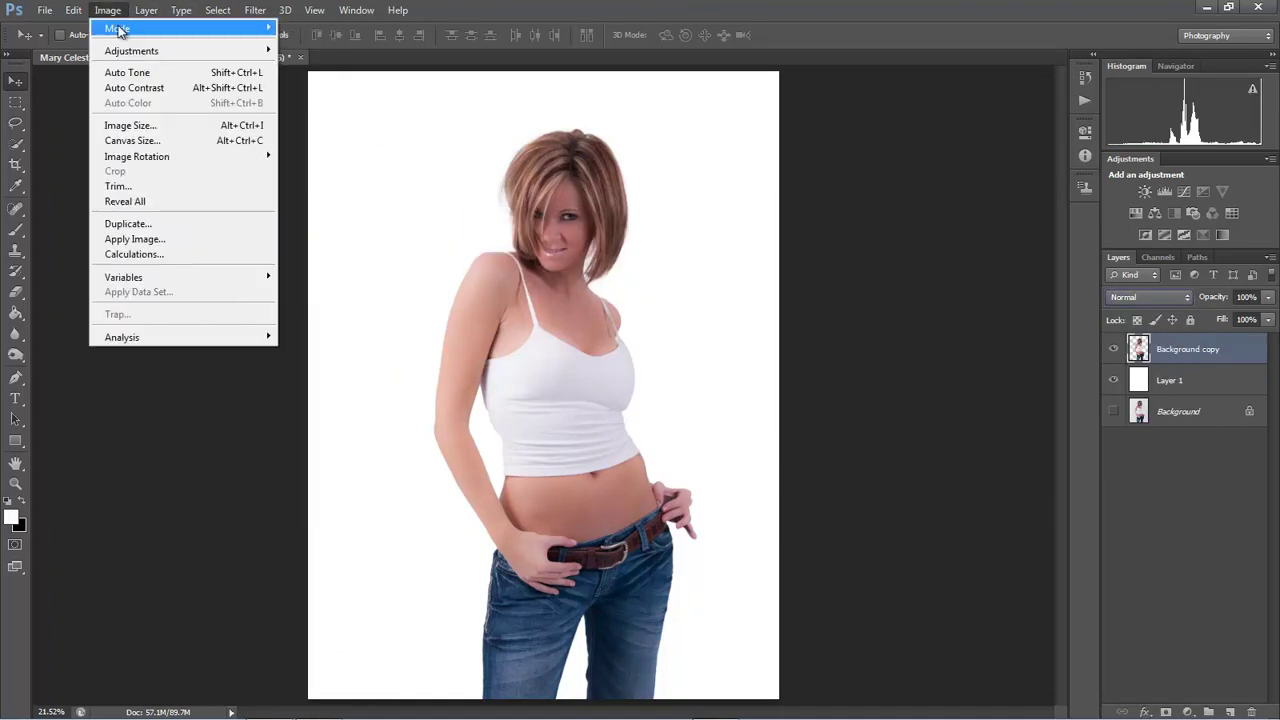
pyautogui.click(1158, 257)
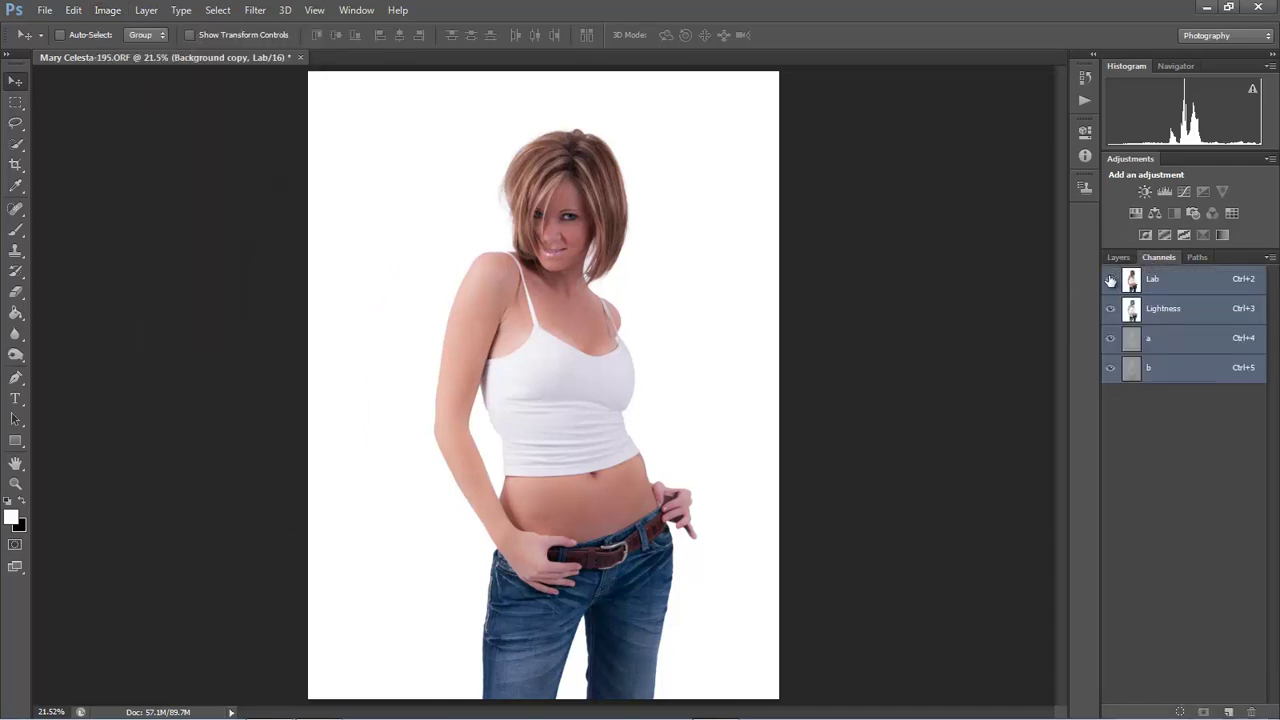
# Hide the a and b channels to view only Lightness, and zoom in.
pyautogui.moveTo(1109, 342); pyautogui.dragTo(1110, 367)
pyautogui.scroll(3, 949, 329)
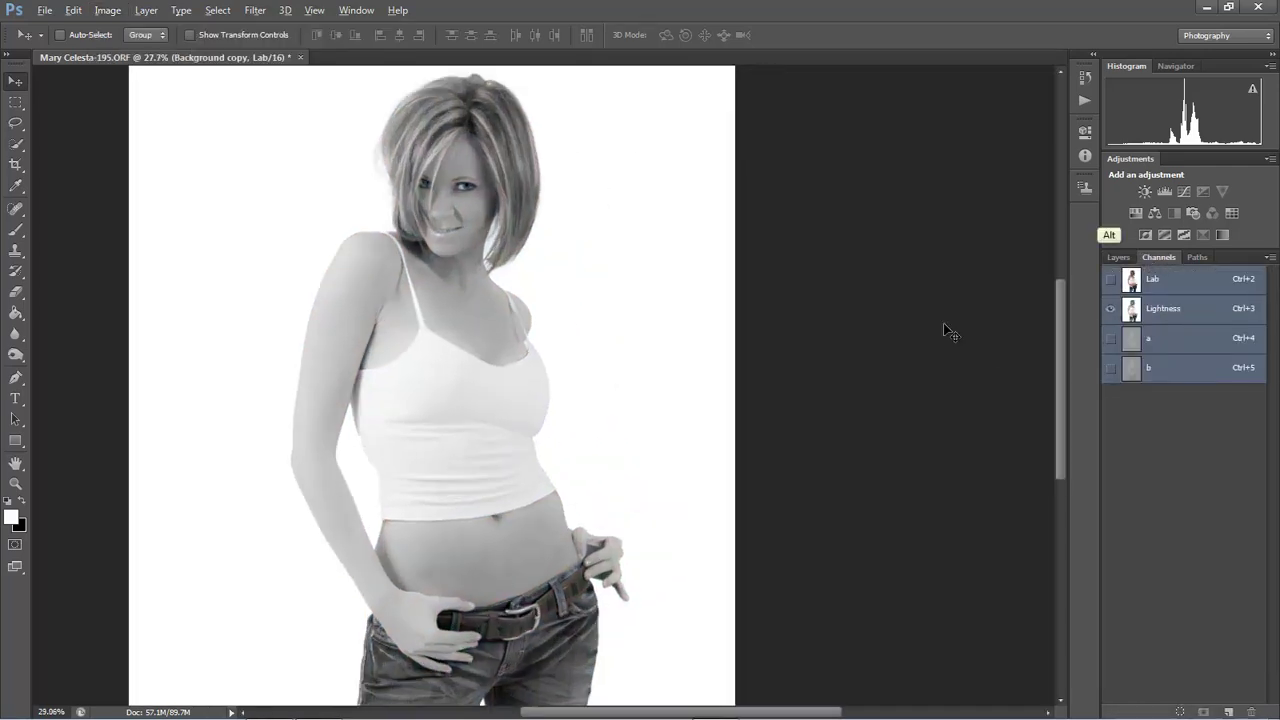
pyautogui.moveTo(940, 323); pyautogui.dragTo(831, 524)
pyautogui.scroll(1, 735, 389)
pyautogui.scroll(1, 735, 389)
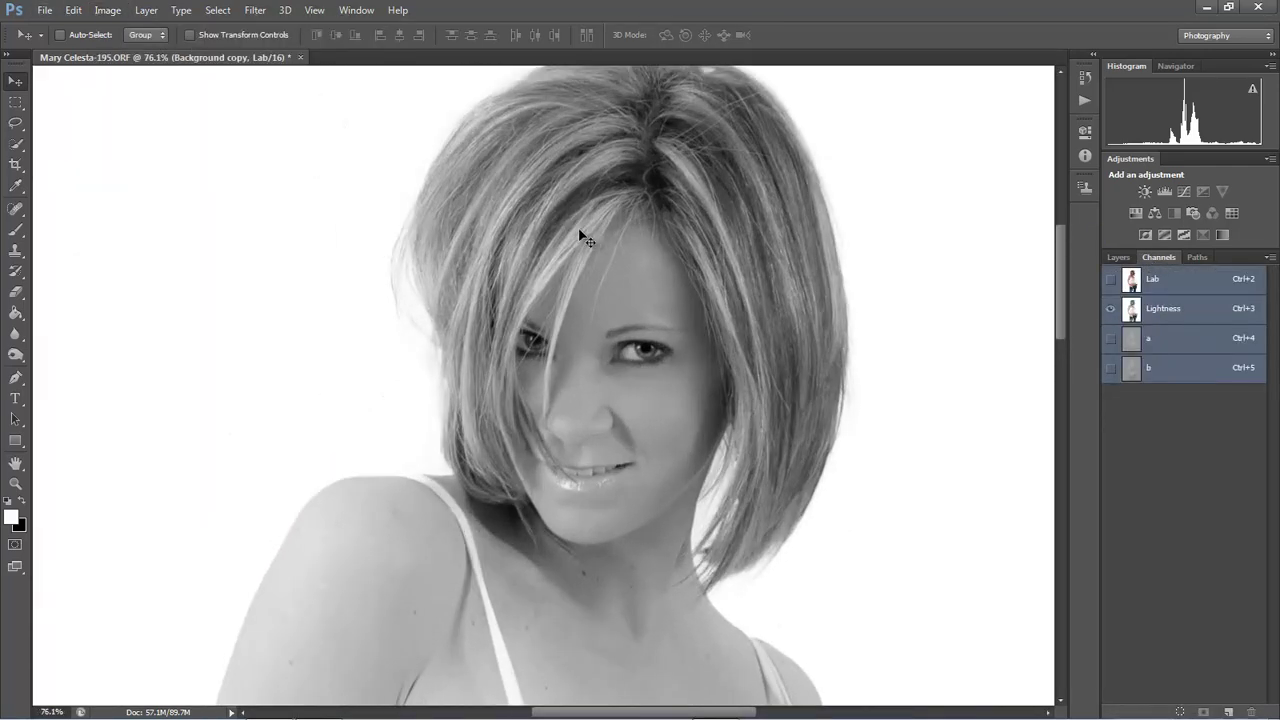
# Pick the Dodge Tool with Range set to Highlights at 20% exposure.
pyautogui.click(16, 335)
pyautogui.click(16, 335)
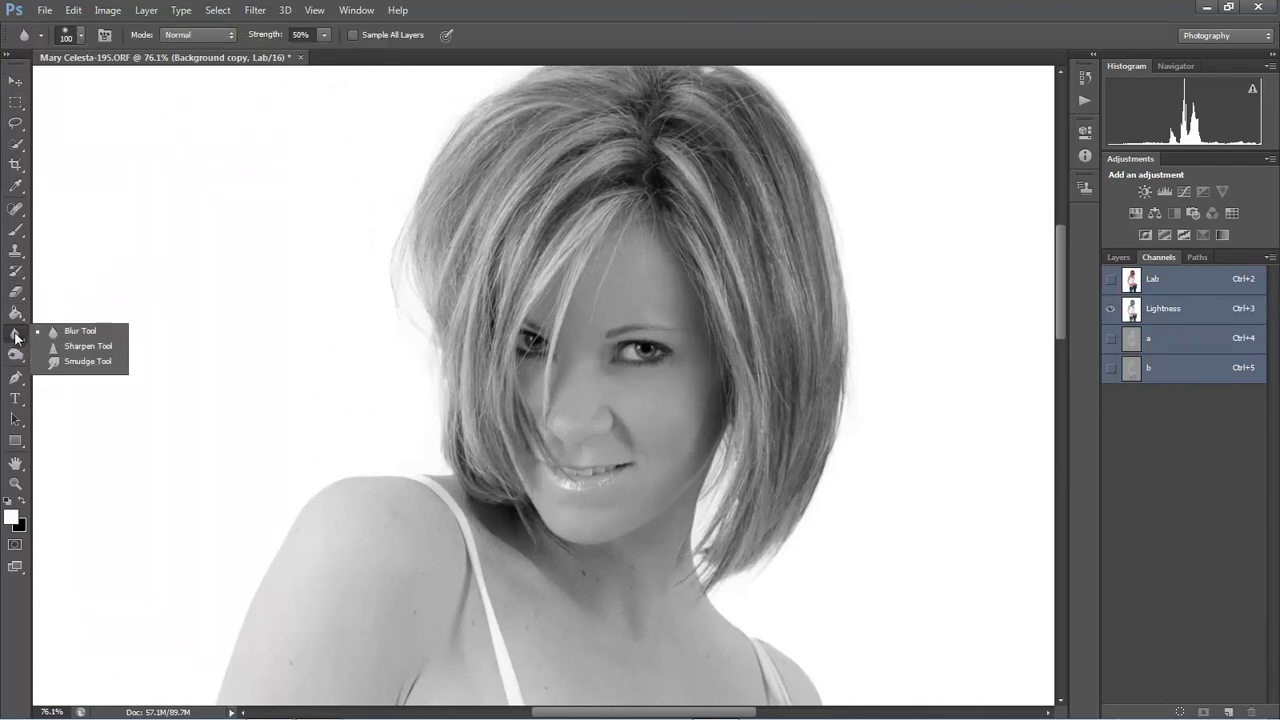
pyautogui.click(16, 355)
pyautogui.click(80, 352)
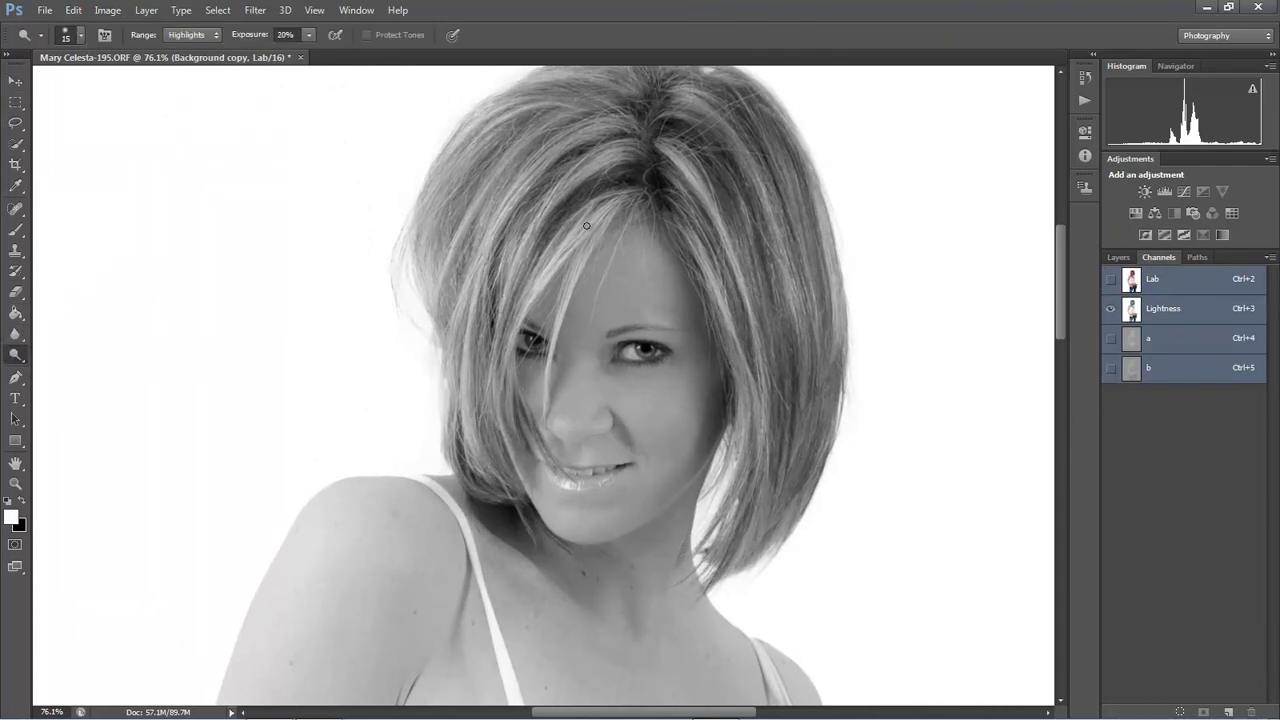
pyautogui.scroll(1, 587, 225)
# Enlarge the dodge brush to 80 and brighten the highlights down the upper arm.
pyautogui.press(']')
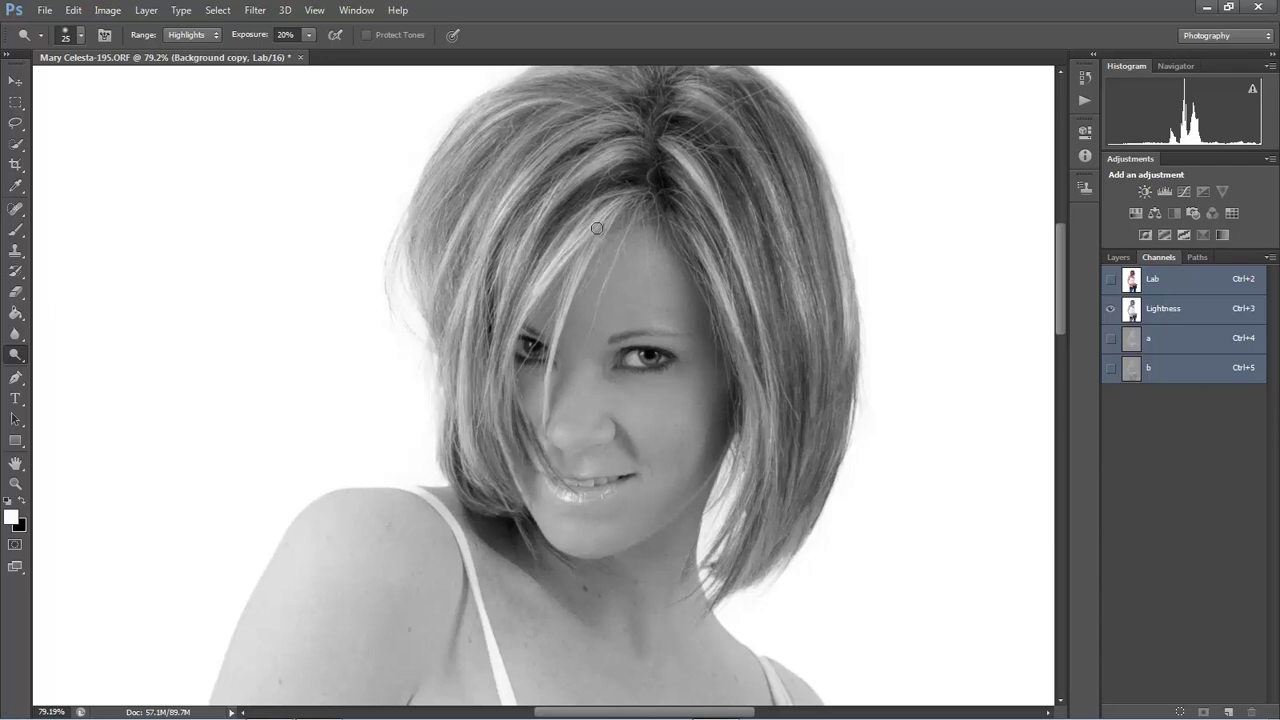
pyautogui.scroll(3, 586, 294)
pyautogui.scroll(2, 664, 274)
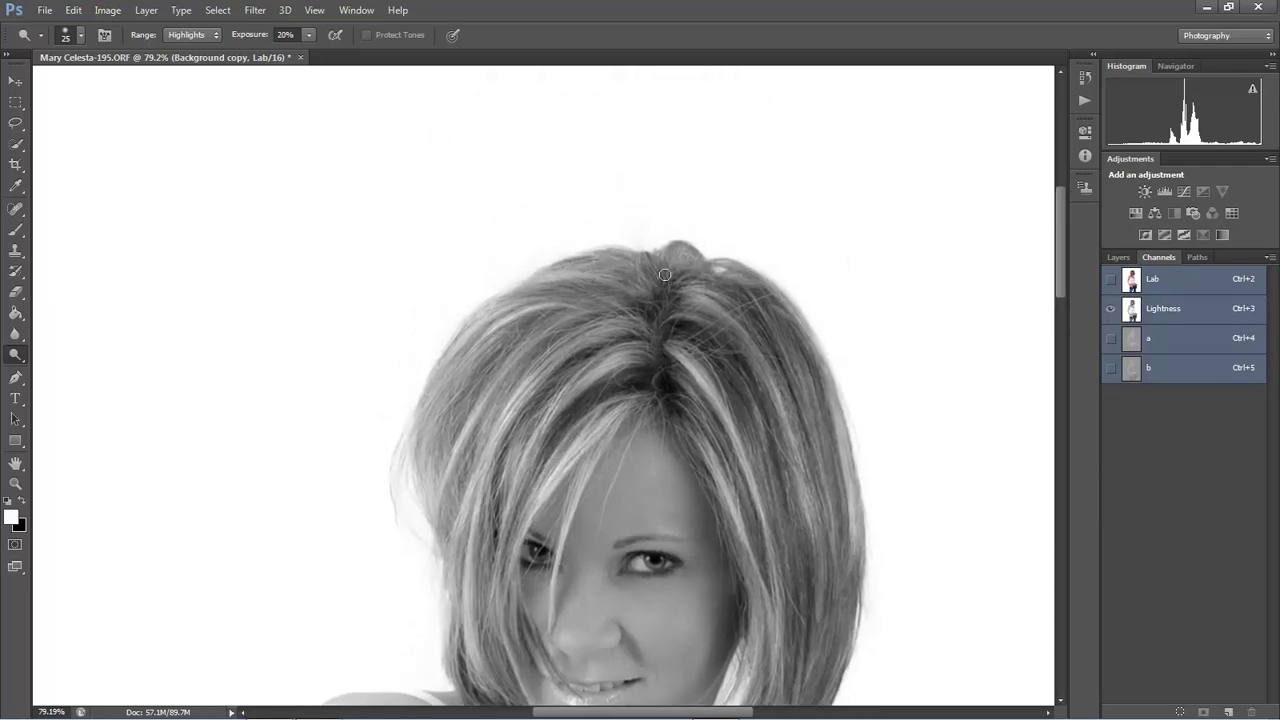
pyautogui.scroll(-3, 586, 375)
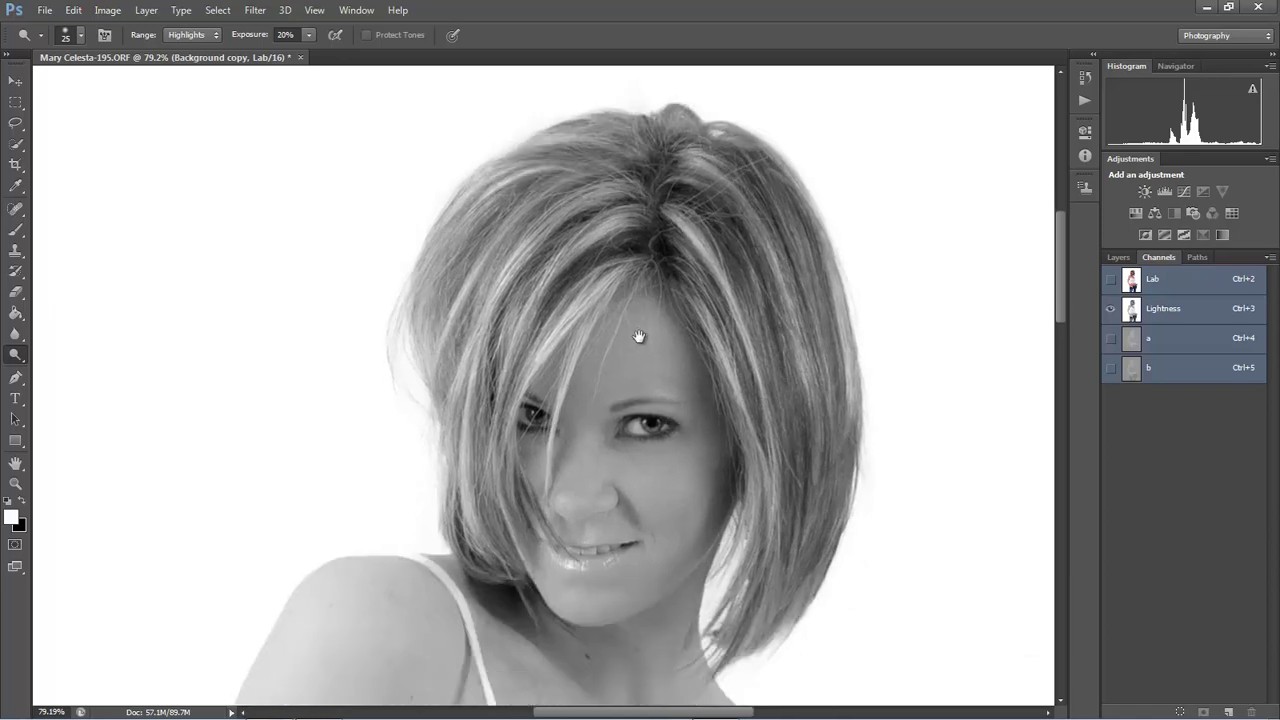
pyautogui.scroll(-2, 610, 400)
pyautogui.press(']')
pyautogui.press(']')
pyautogui.press(']')
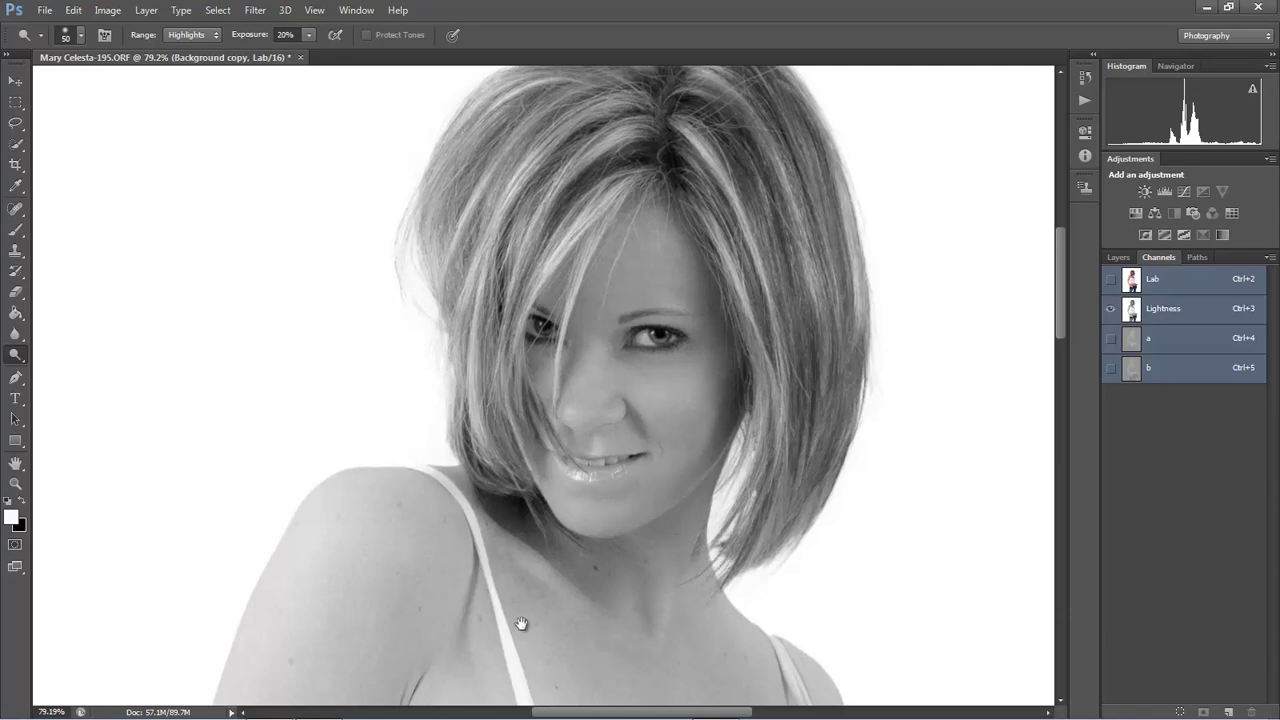
pyautogui.scroll(-3, 523, 614)
pyautogui.press(']')
pyautogui.press(']')
pyautogui.press(']')
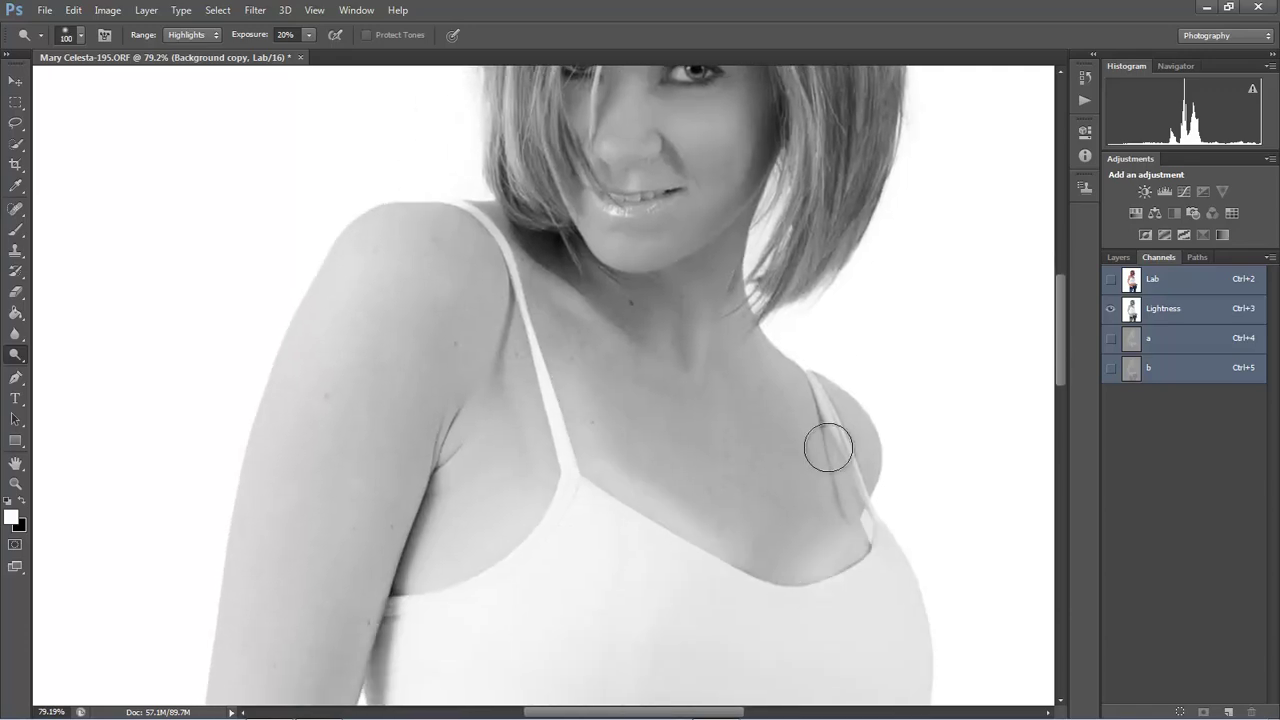
pyautogui.moveTo(335, 265); pyautogui.dragTo(305, 463)
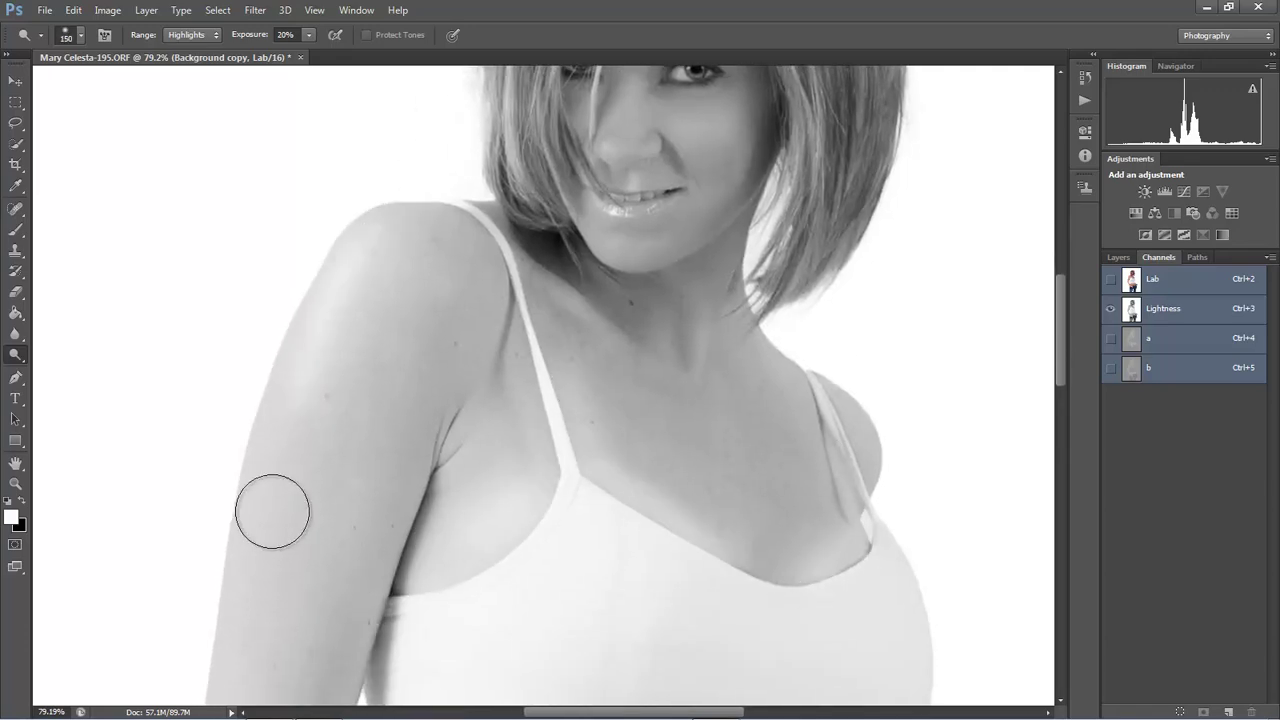
# Resize the brush to 30 and dodge a fold in the white shirt brighter.
pyautogui.scroll(-5, 300, 500)
pyautogui.press('[')
pyautogui.press('[')
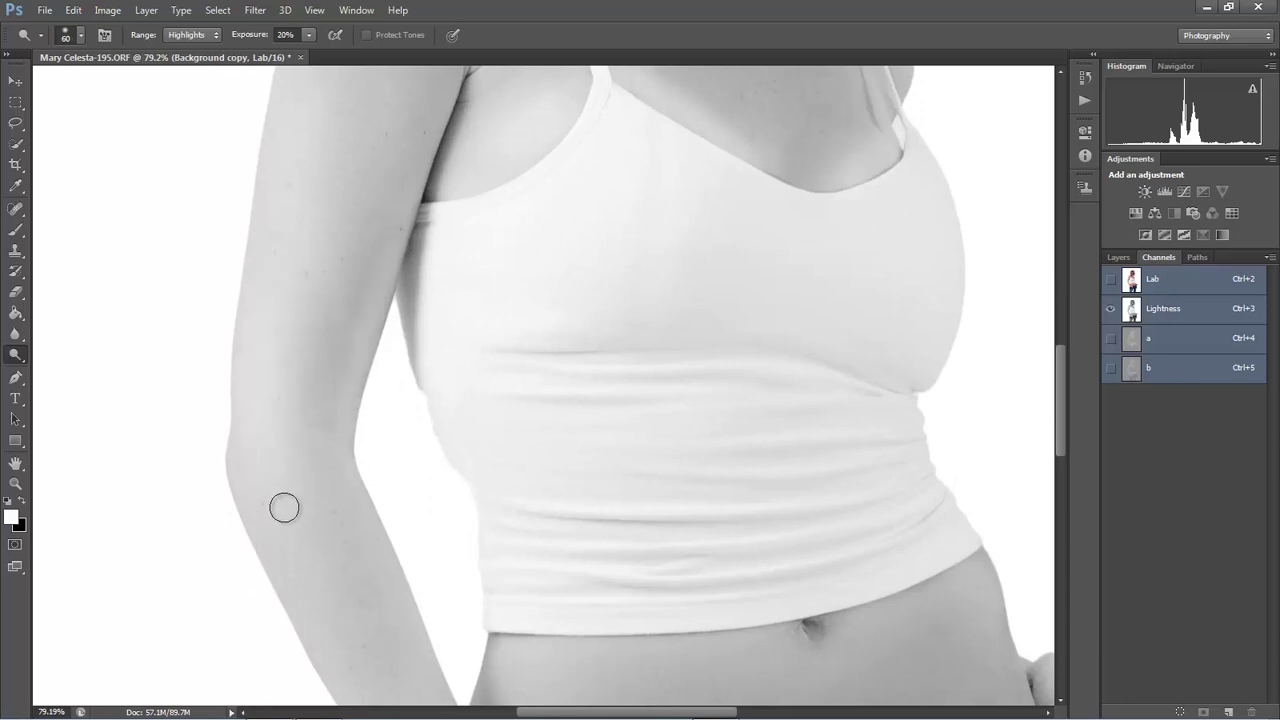
pyautogui.press(']')
pyautogui.press(']')
pyautogui.press(']')
pyautogui.scroll(-4, 400, 611)
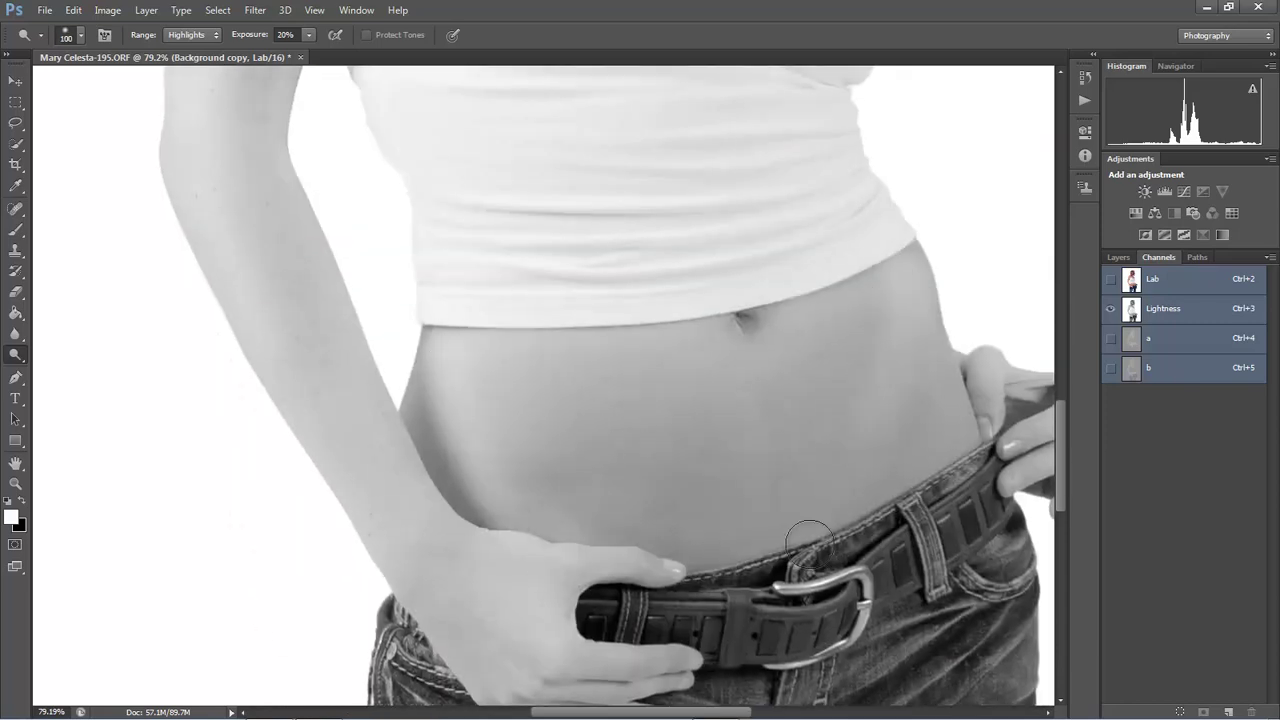
pyautogui.press('[')
pyautogui.press('[')
pyautogui.press('[')
pyautogui.scroll(-2, 527, 481)
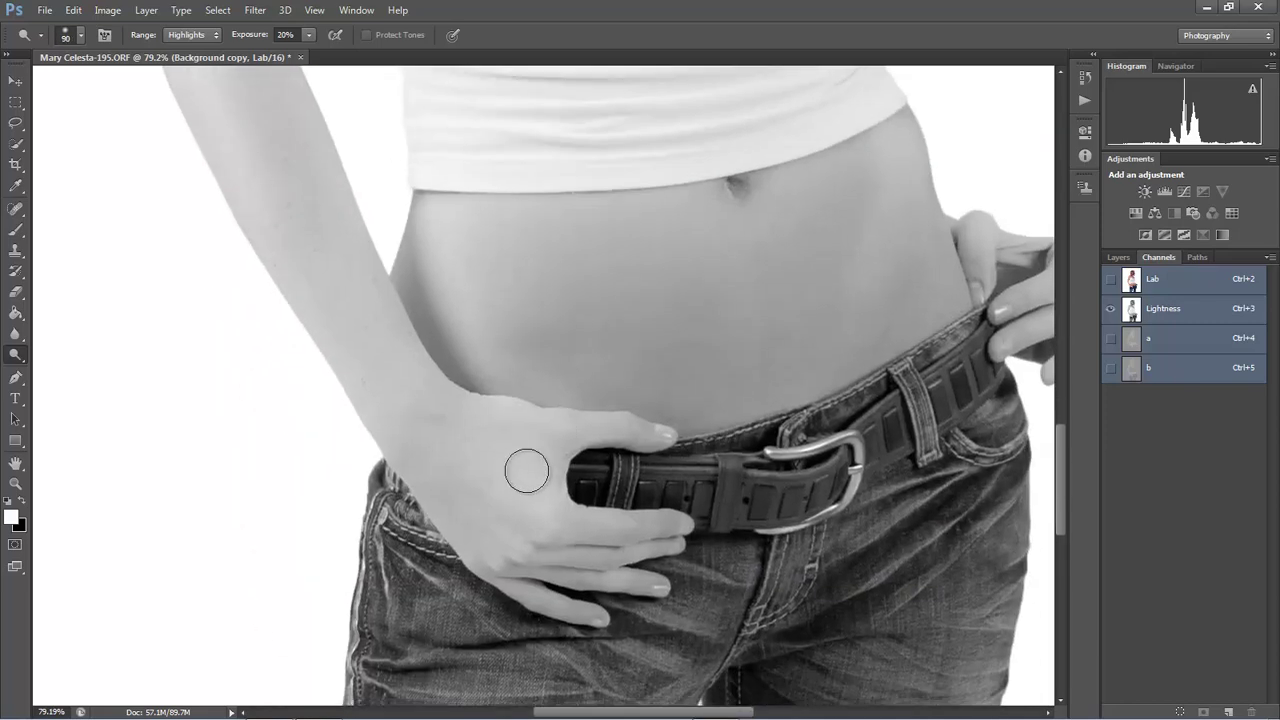
pyautogui.press('[')
pyautogui.scroll(4, 648, 428)
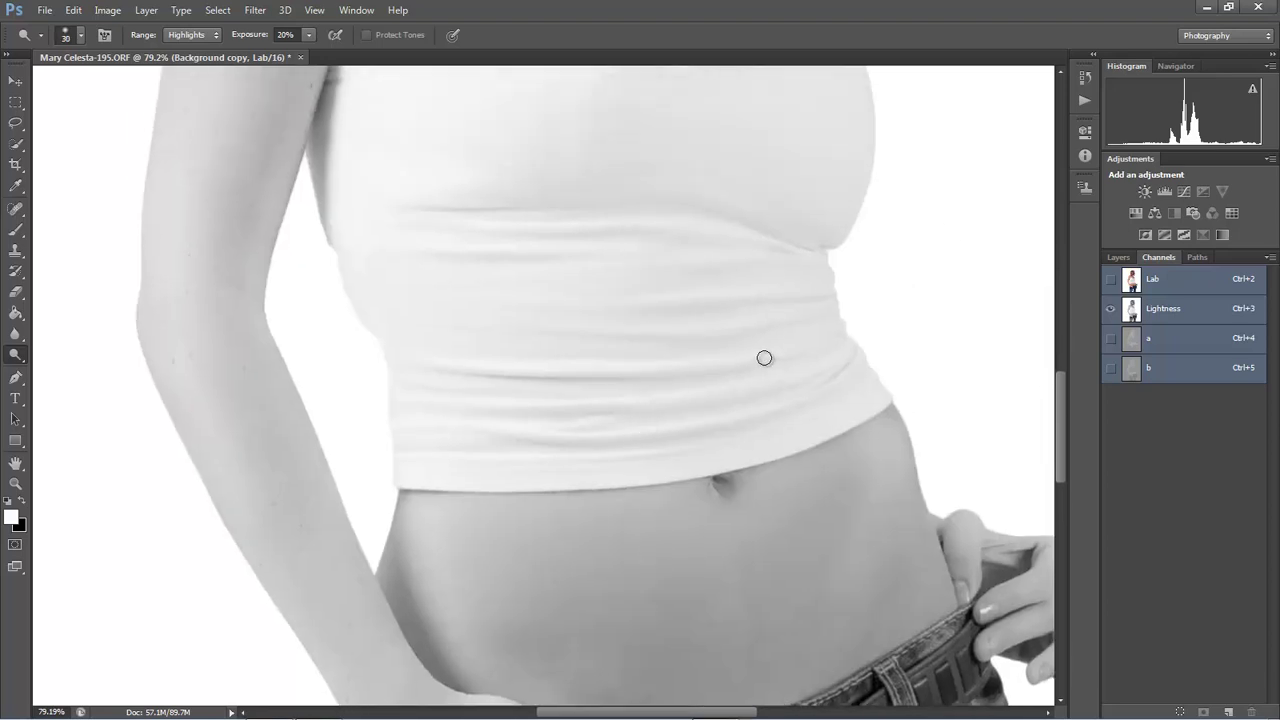
pyautogui.press('[')
pyautogui.press('[')
pyautogui.moveTo(763, 354); pyautogui.dragTo(497, 366)
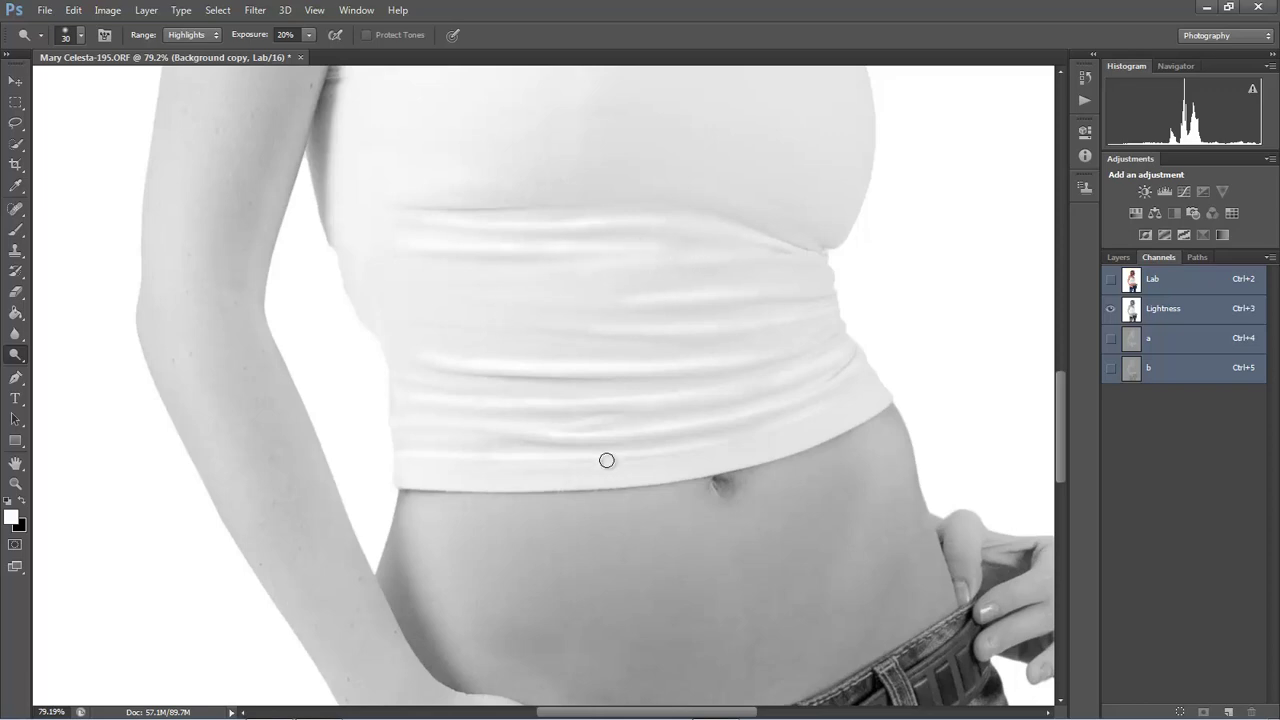
pyautogui.scroll(5, 787, 424)
pyautogui.scroll(5, 757, 503)
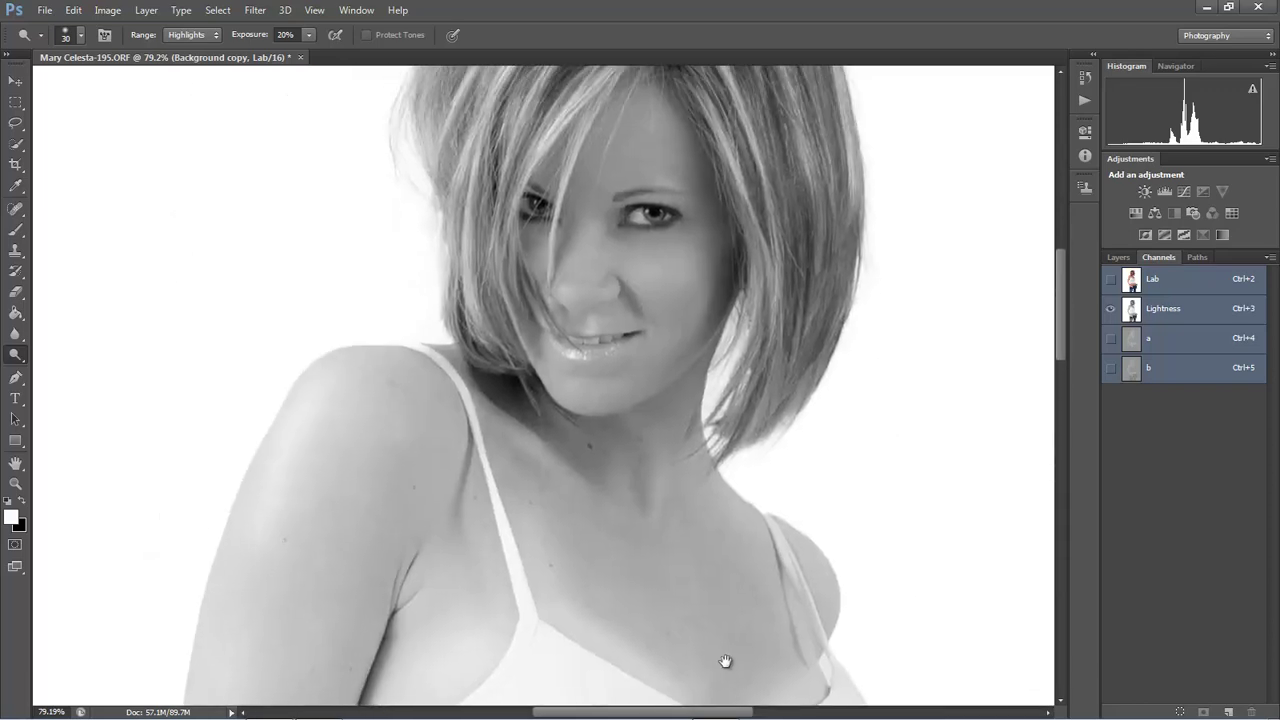
pyautogui.press(']')
# Switch to the Burn tool and darken strands on the right side of the hair.
pyautogui.rightClick(18, 358)
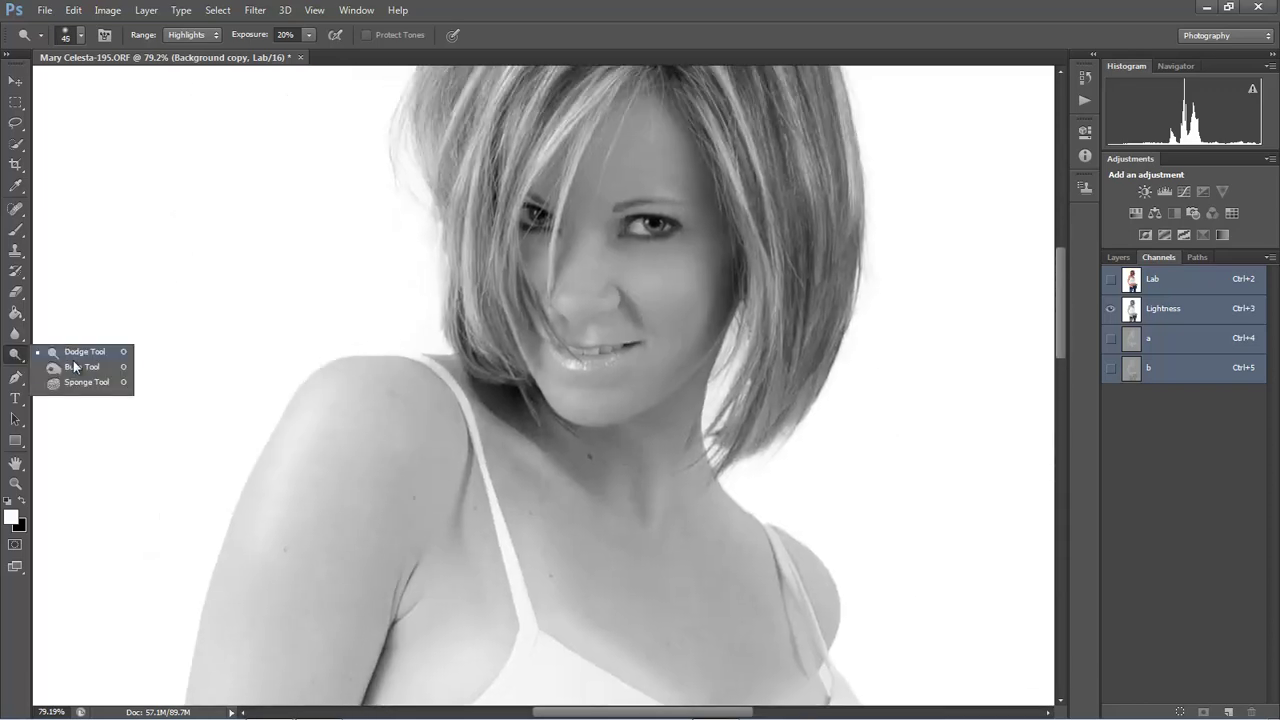
pyautogui.click(80, 363)
pyautogui.scroll(5, 586, 423)
pyautogui.moveTo(766, 305); pyautogui.dragTo(798, 600)
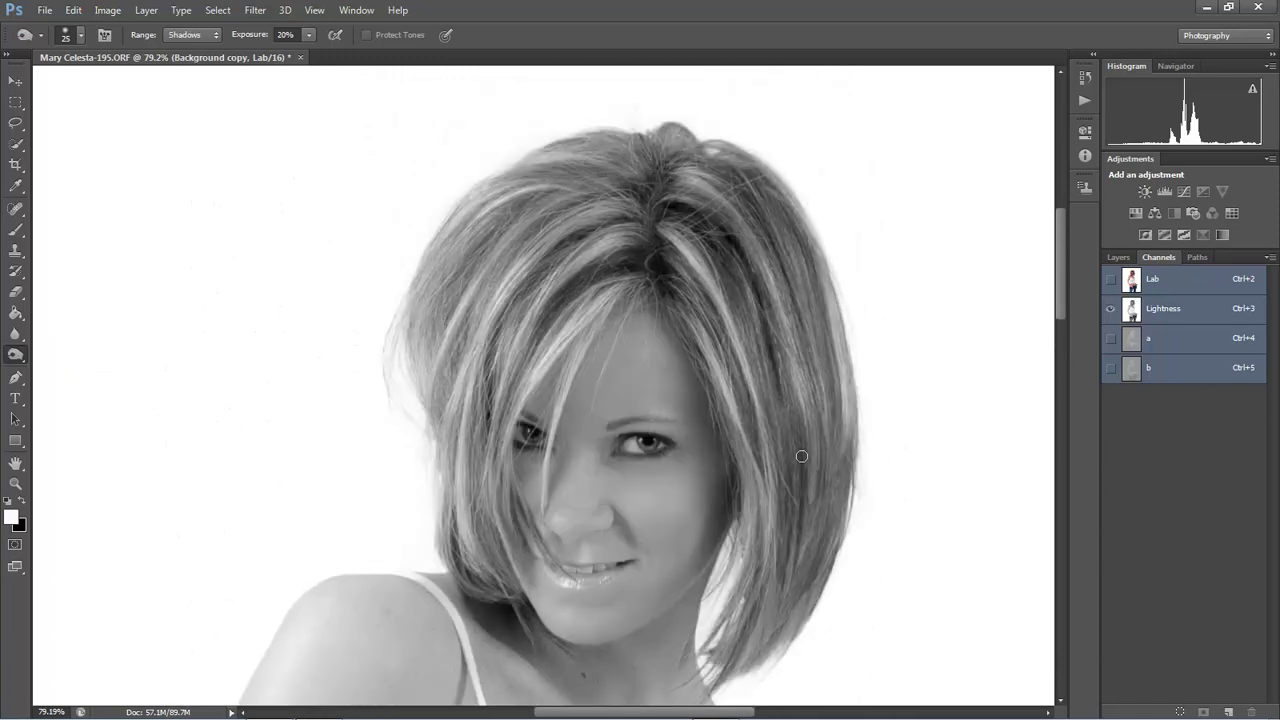
pyautogui.moveTo(833, 329); pyautogui.dragTo(841, 432)
pyautogui.moveTo(806, 228); pyautogui.dragTo(828, 338)
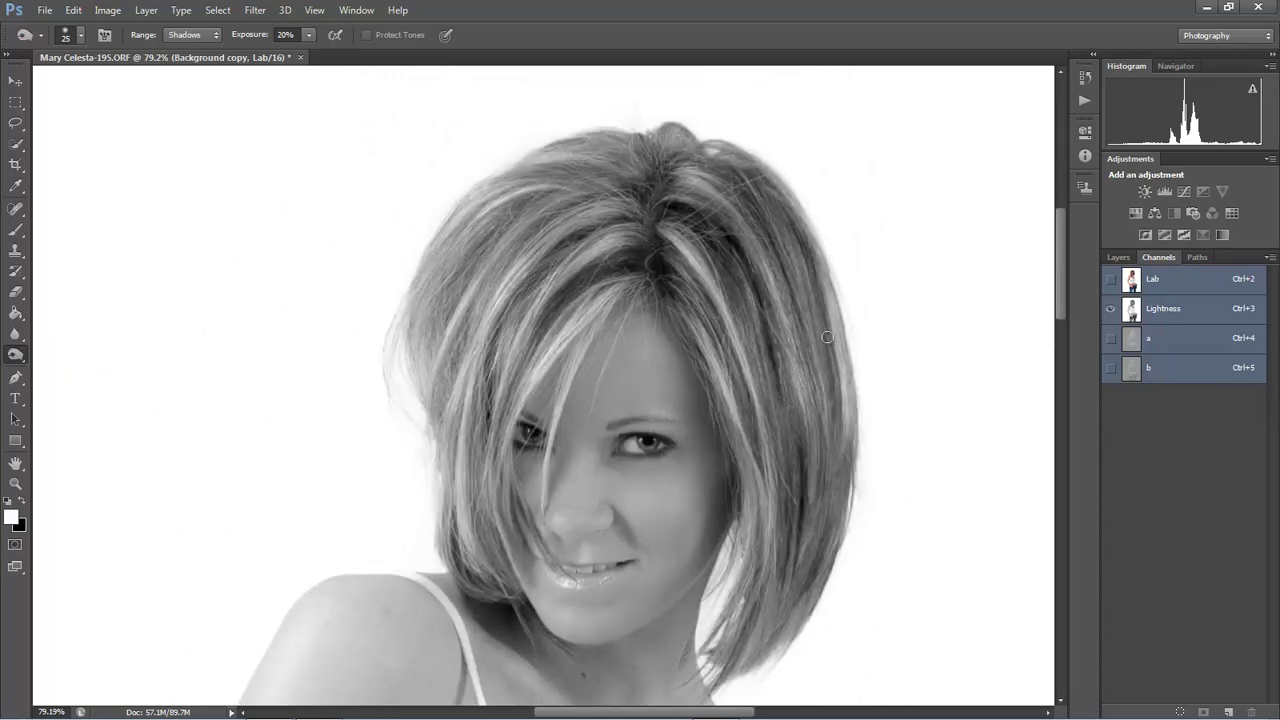
pyautogui.moveTo(762, 280); pyautogui.dragTo(772, 390)
pyautogui.moveTo(775, 218); pyautogui.dragTo(792, 312)
# Darken hair strands across the upper-left, top and along the parting.
pyautogui.moveTo(626, 266); pyautogui.dragTo(593, 300)
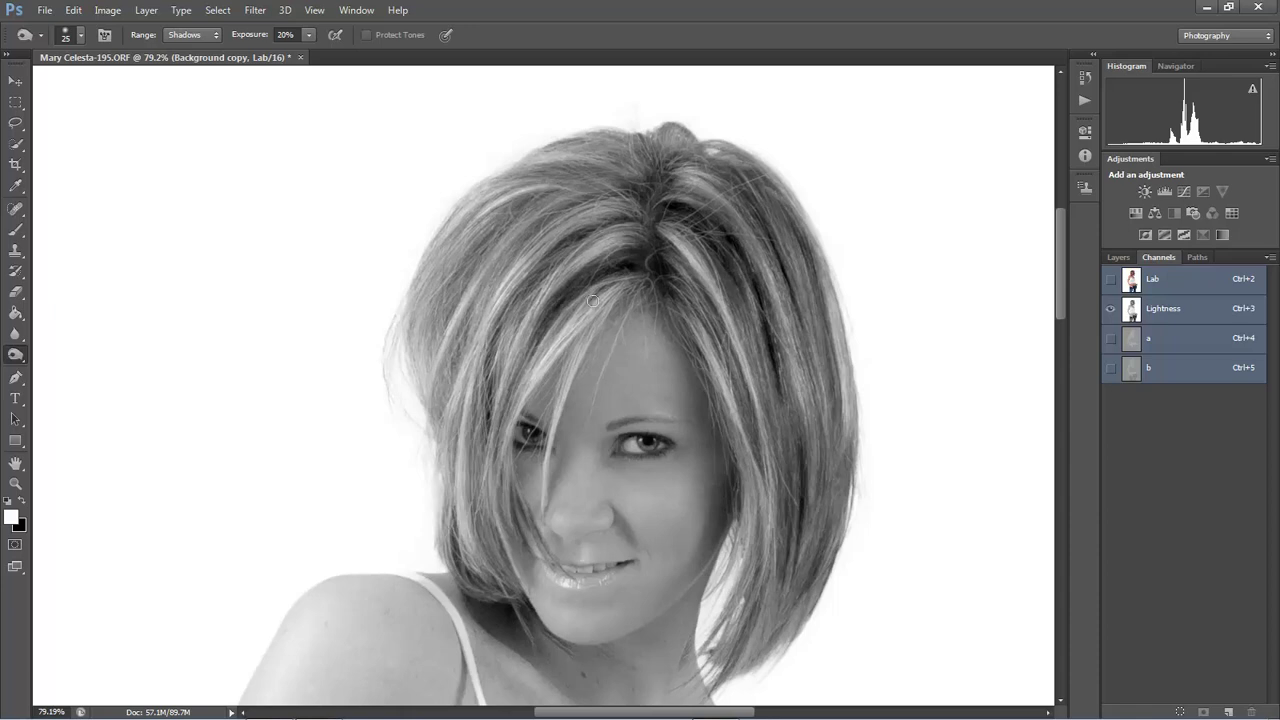
pyautogui.moveTo(585, 240)
pyautogui.mouseDown()
pyautogui.moveTo(534, 297)
pyautogui.moveTo(492, 407)
pyautogui.mouseUp()
pyautogui.moveTo(580, 208)
pyautogui.mouseDown()
pyautogui.moveTo(537, 203)
pyautogui.moveTo(489, 238)
pyautogui.mouseUp()
pyautogui.moveTo(587, 178); pyautogui.dragTo(532, 181)
pyautogui.moveTo(720, 192)
pyautogui.mouseDown()
pyautogui.moveTo(775, 250)
pyautogui.moveTo(828, 420)
pyautogui.mouseUp()
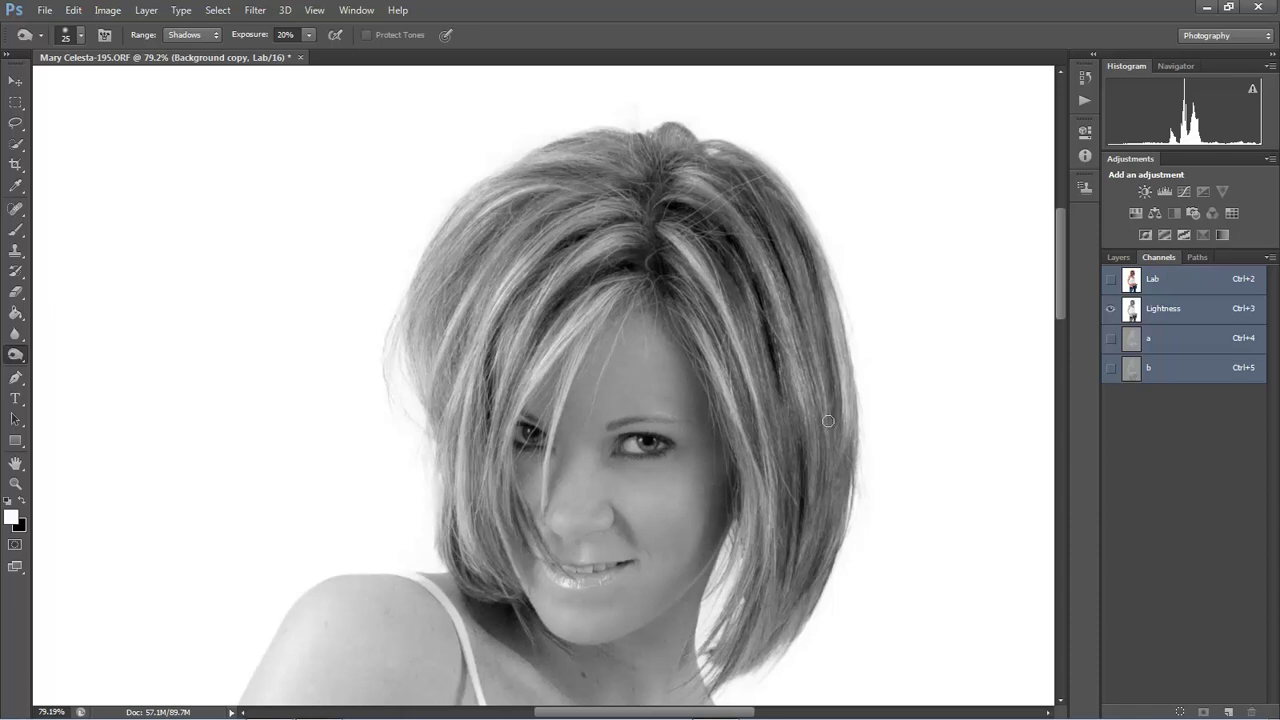
pyautogui.moveTo(685, 148); pyautogui.dragTo(651, 226)
# Move down to the chin, neck, chest and arm, resizing the burn brush with the bracket keys.
pyautogui.press(']')
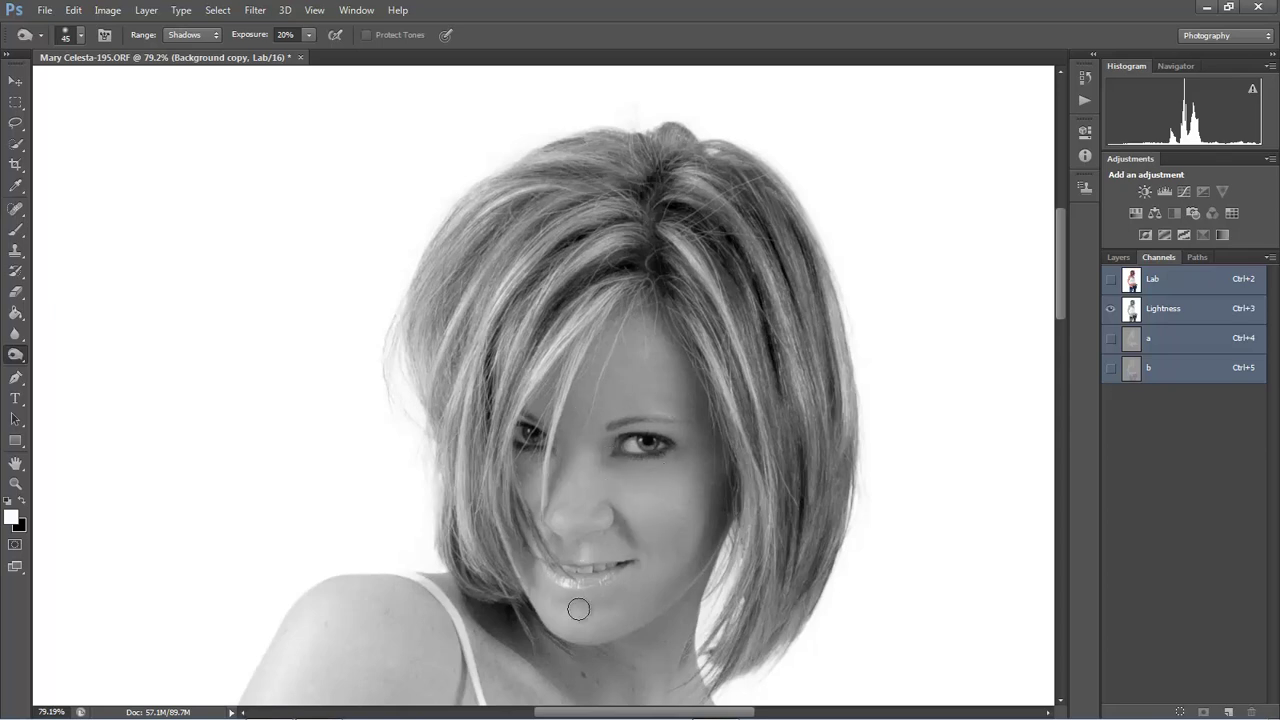
pyautogui.moveTo(635, 668); pyautogui.dragTo(665, 470)
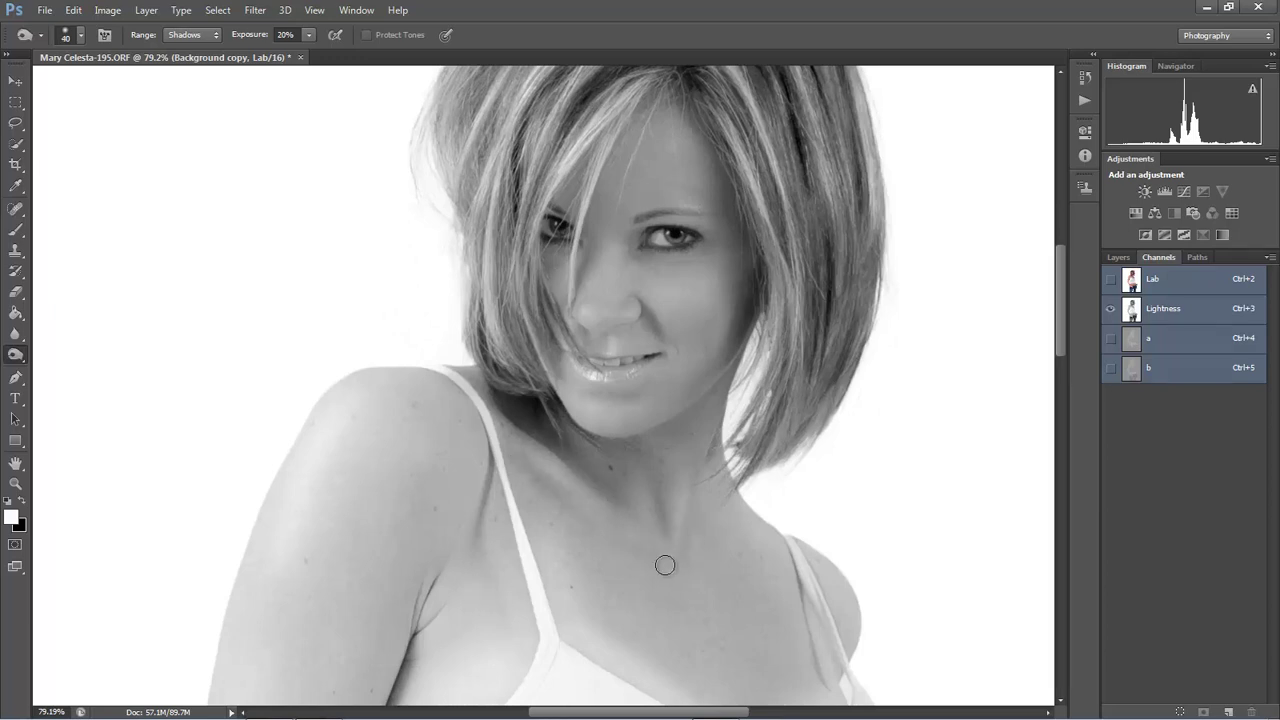
pyautogui.moveTo(657, 623); pyautogui.dragTo(655, 504)
pyautogui.press(']')
pyautogui.press(']')
pyautogui.press(']')
pyautogui.press(']')
pyautogui.press(']')
pyautogui.press(']')
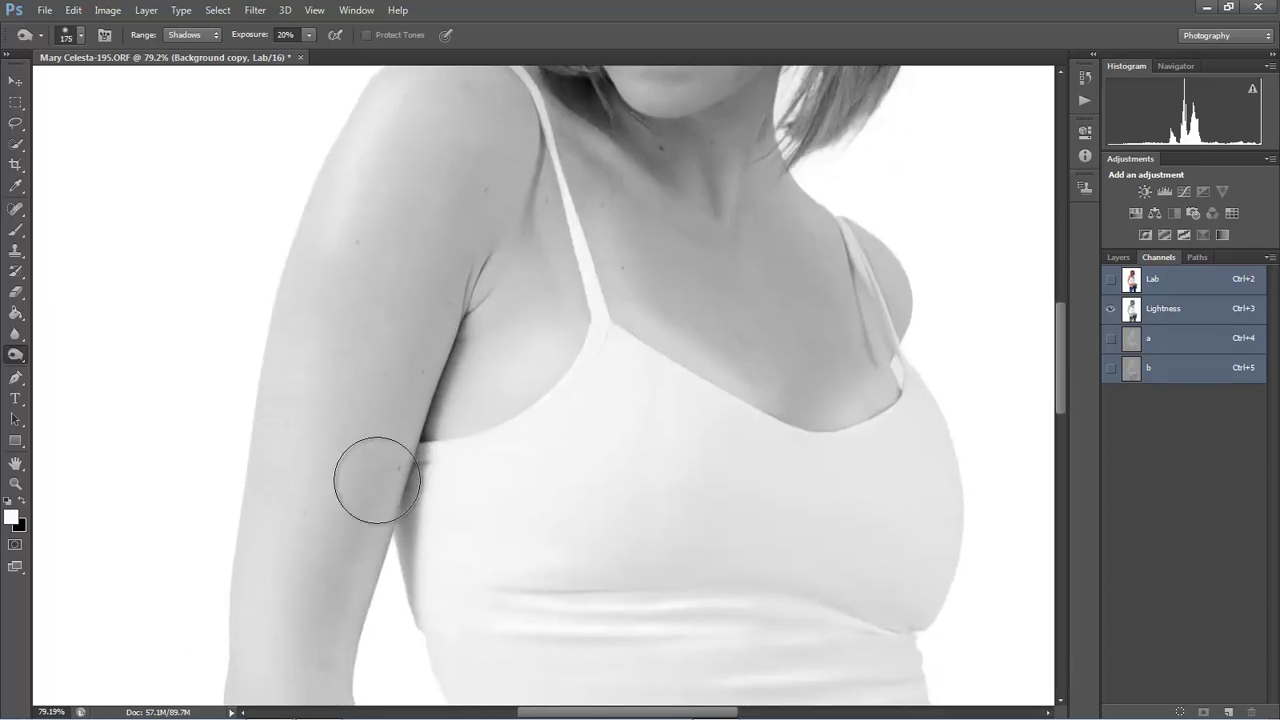
pyautogui.scroll(-5, 540, 430)
pyautogui.press('[')
pyautogui.press('[')
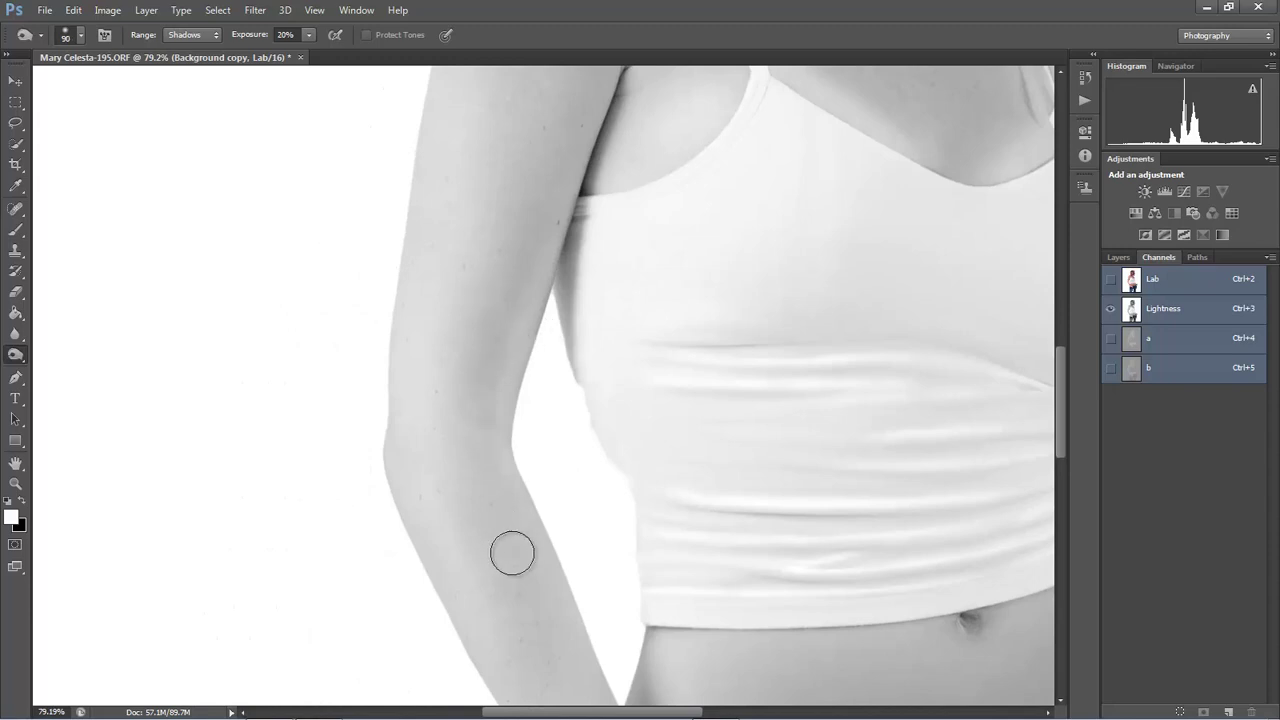
pyautogui.scroll(-3, 470, 400)
pyautogui.scroll(-3, 480, 330)
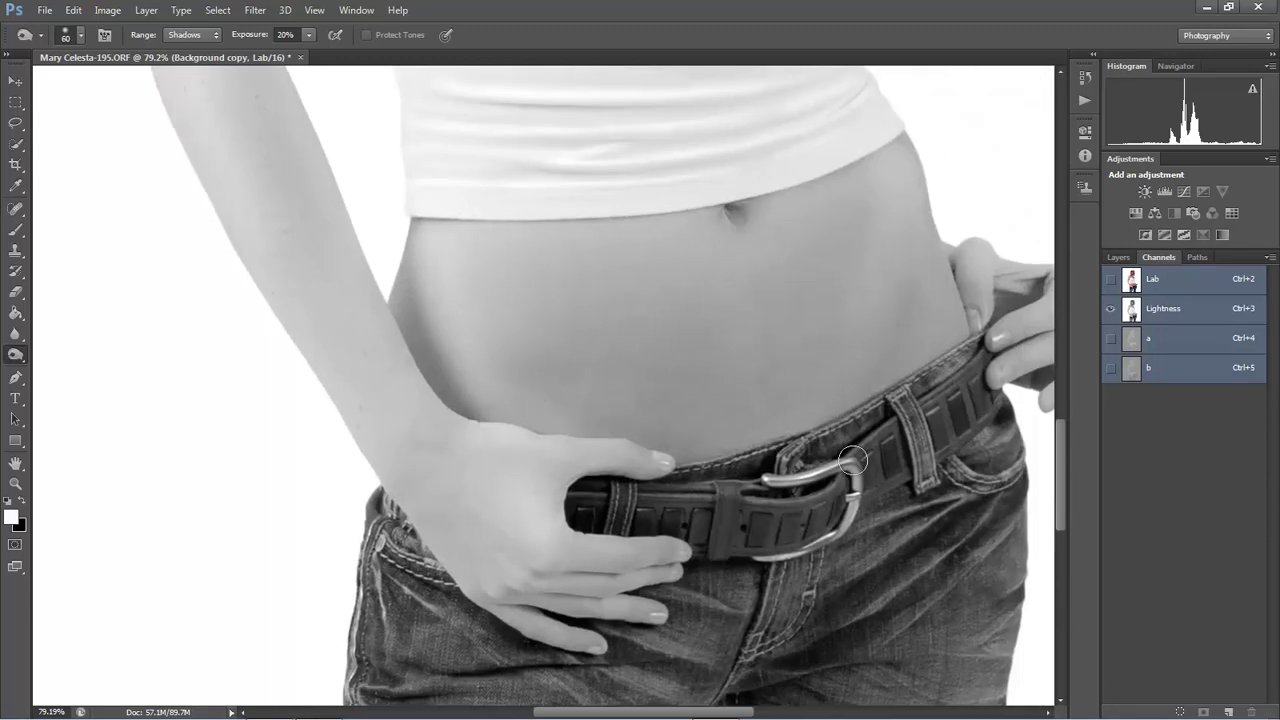
pyautogui.press(']')
pyautogui.scroll(-2, 728, 456)
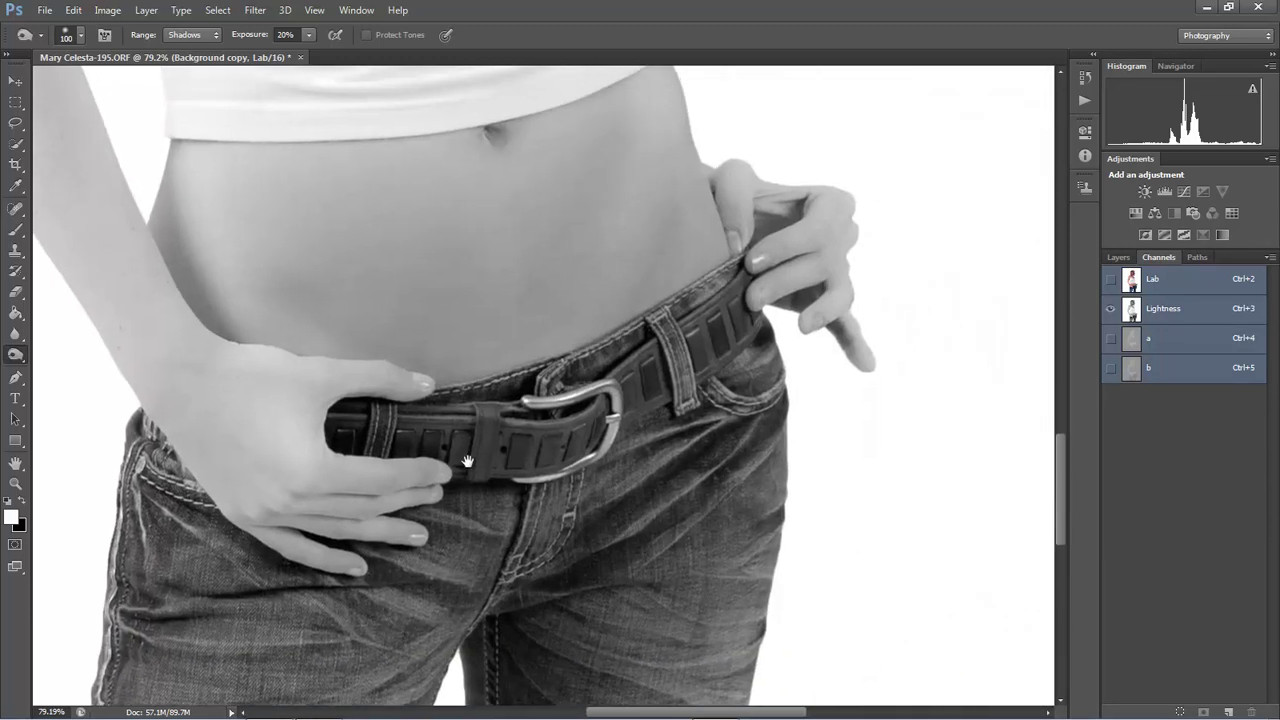
pyautogui.scroll(8, 728, 456)
pyautogui.press('[')
pyautogui.press('[')
pyautogui.press('[')
pyautogui.press('[')
pyautogui.press('[')
pyautogui.press('[')
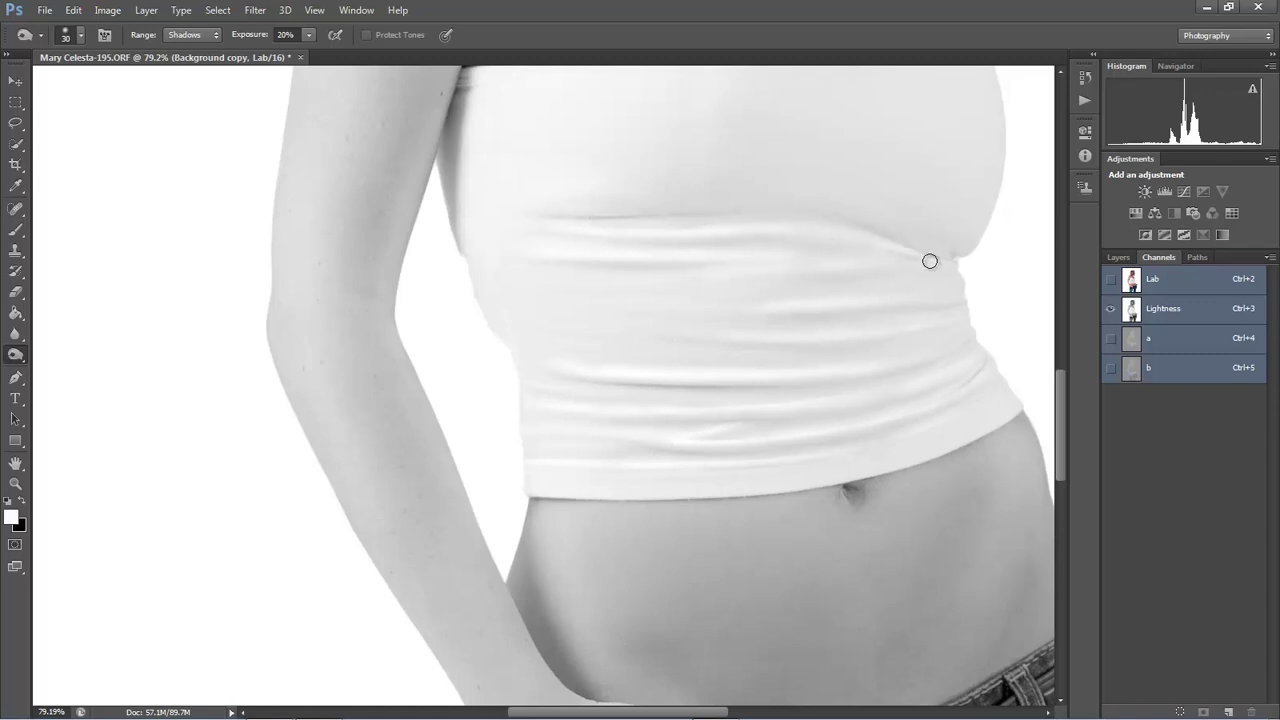
# Pan down to bring the jeans, belly and belt into view.
pyautogui.scroll(-3, 611, 557)
pyautogui.moveTo(623, 548); pyautogui.dragTo(458, 133)
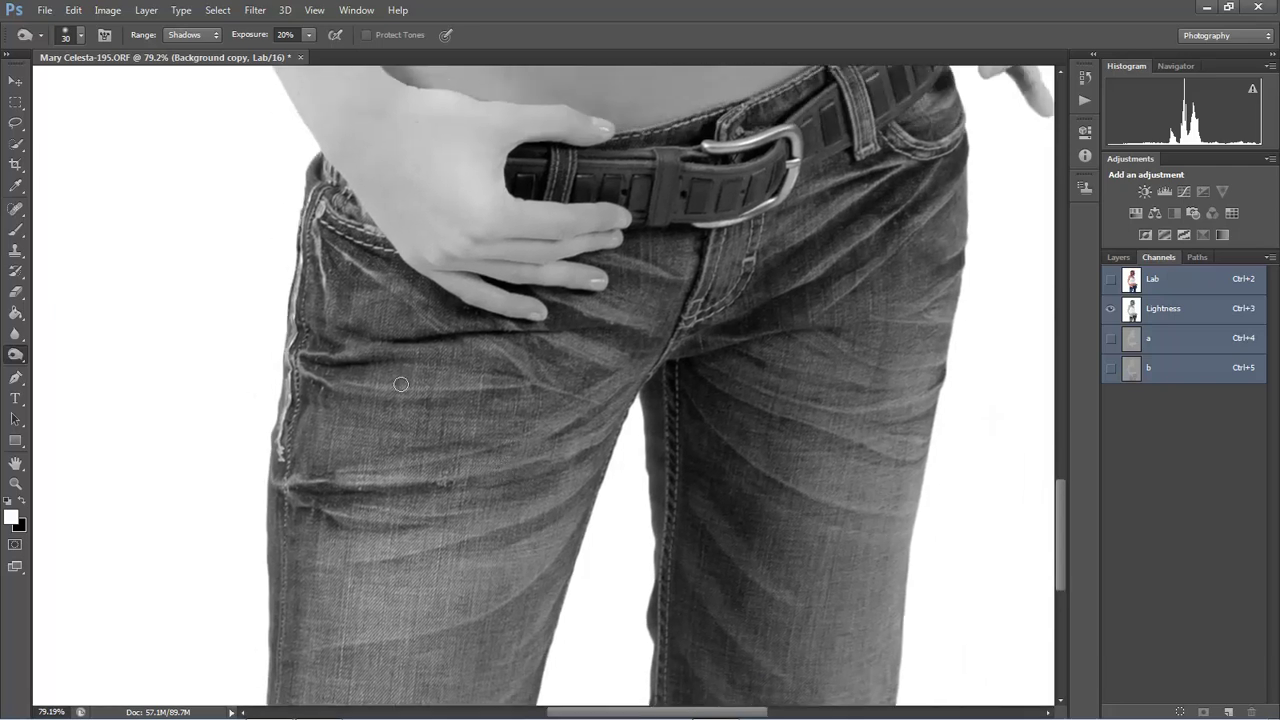
pyautogui.moveTo(15, 354); pyautogui.dragTo(60, 353)
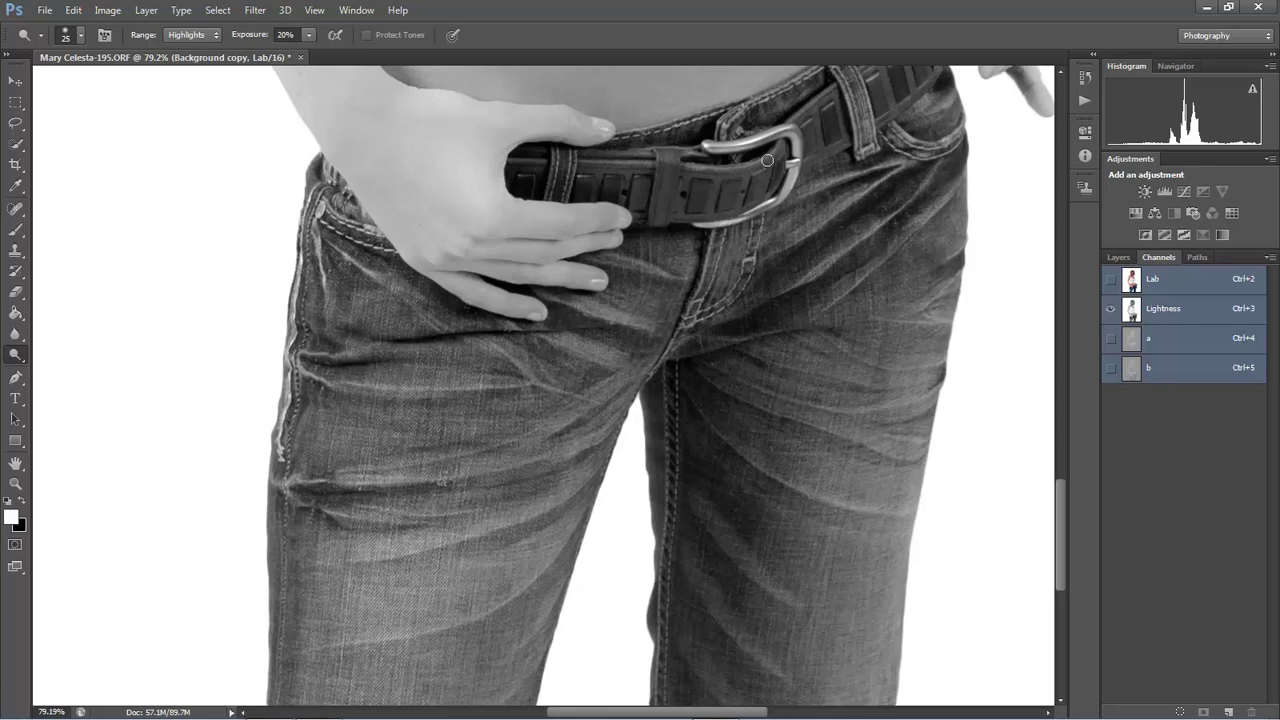
pyautogui.moveTo(797, 148); pyautogui.dragTo(717, 308)
# Burn the jeans creases below the belt, on the lower left leg and left thigh.
pyautogui.rightClick(15, 354)
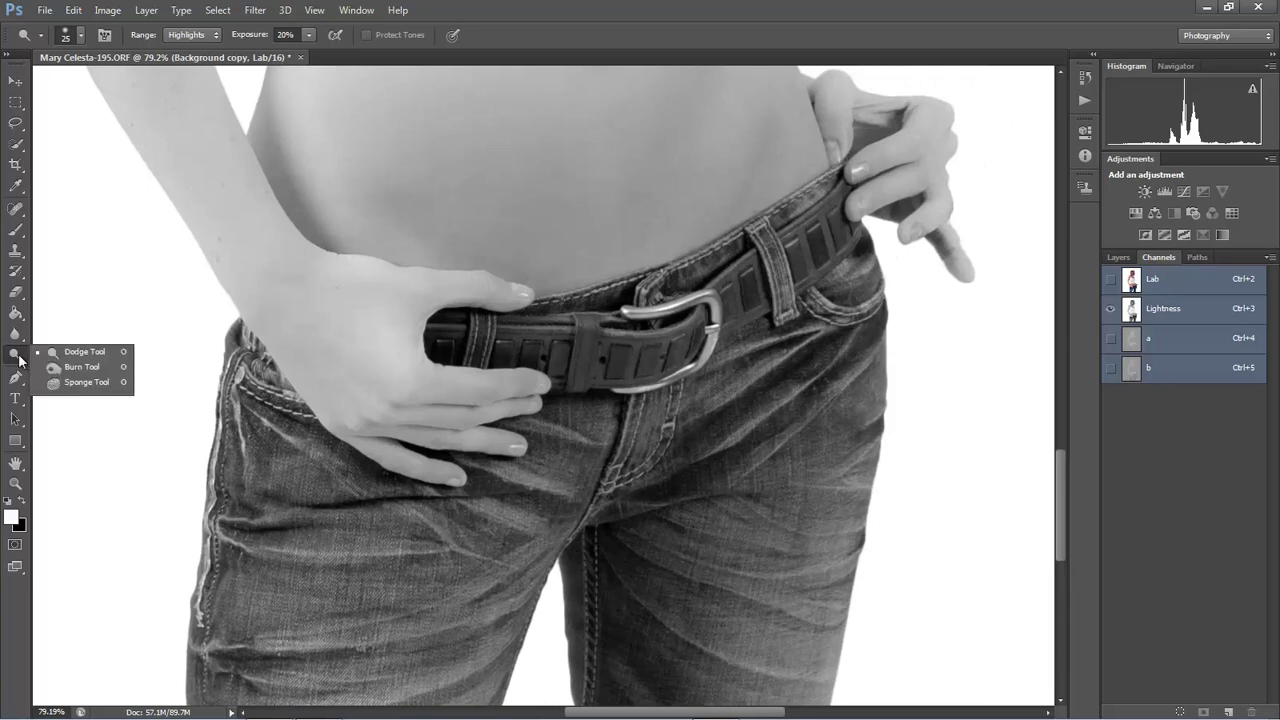
pyautogui.click(68, 371)
pyautogui.moveTo(784, 433); pyautogui.dragTo(746, 498)
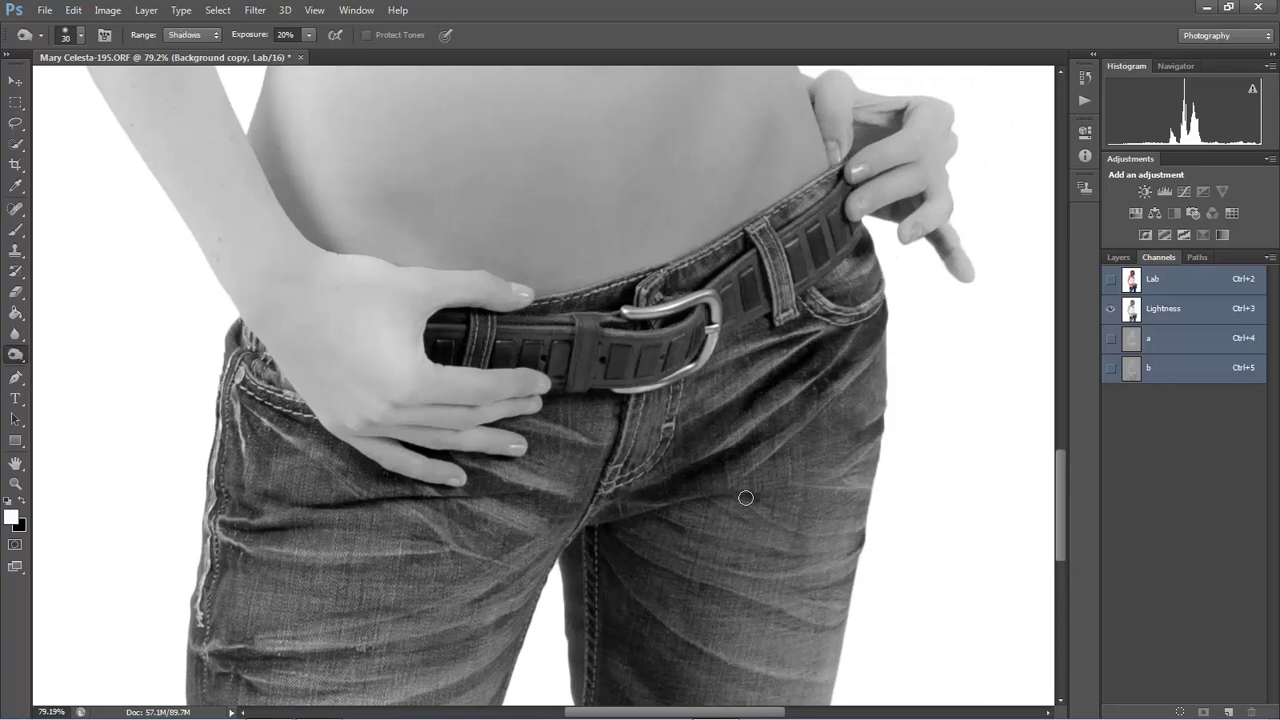
pyautogui.moveTo(846, 564)
pyautogui.mouseDown()
pyautogui.moveTo(660, 523)
pyautogui.moveTo(643, 585)
pyautogui.mouseUp()
pyautogui.scroll(-5, 643, 585)
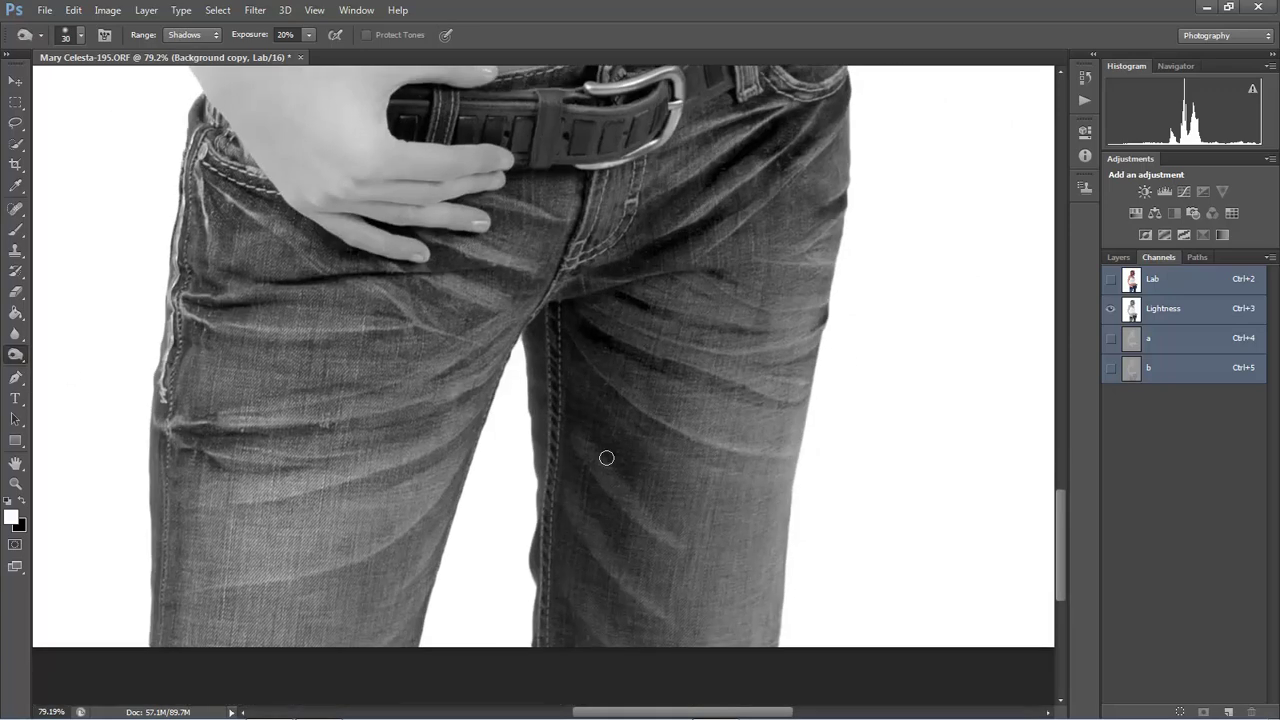
pyautogui.moveTo(608, 537); pyautogui.dragTo(648, 439)
pyautogui.moveTo(436, 456); pyautogui.dragTo(349, 497)
pyautogui.moveTo(217, 442)
pyautogui.mouseDown()
pyautogui.moveTo(472, 307)
pyautogui.moveTo(323, 268)
pyautogui.mouseUp()
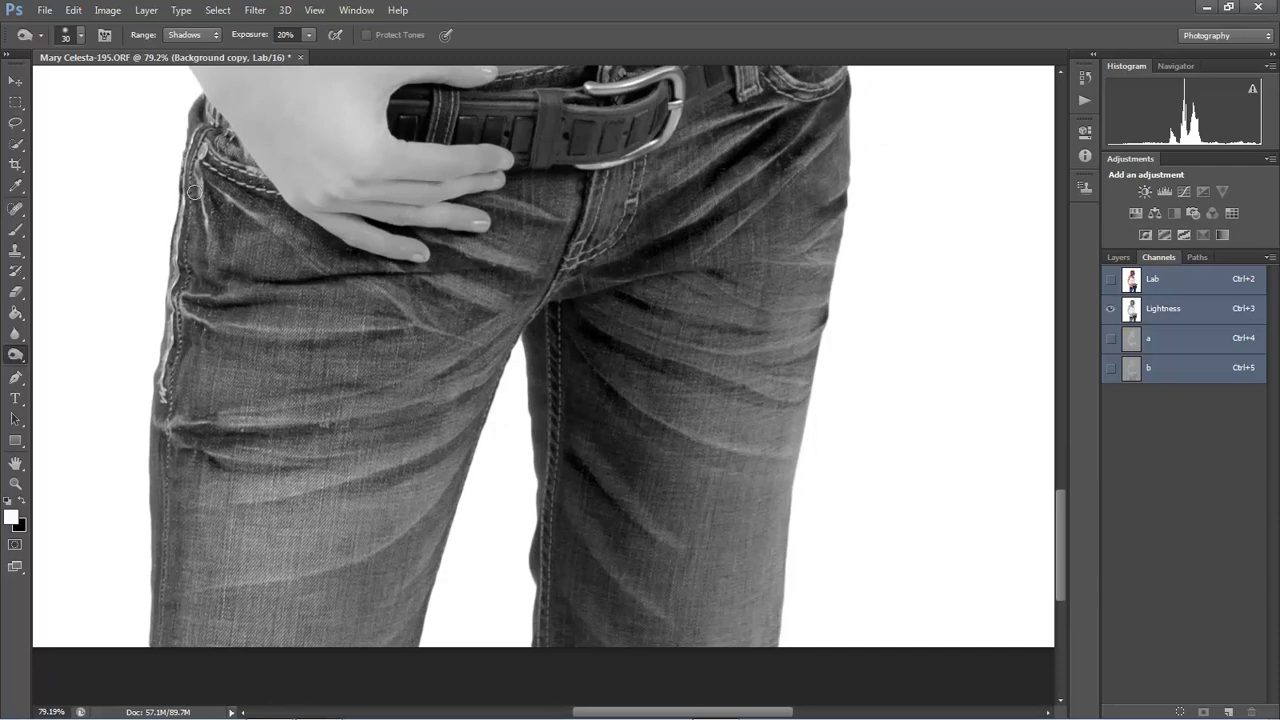
# Zoom out to view the whole figure.
pyautogui.scroll(7, 492, 536)
pyautogui.scroll(12, 507, 478)
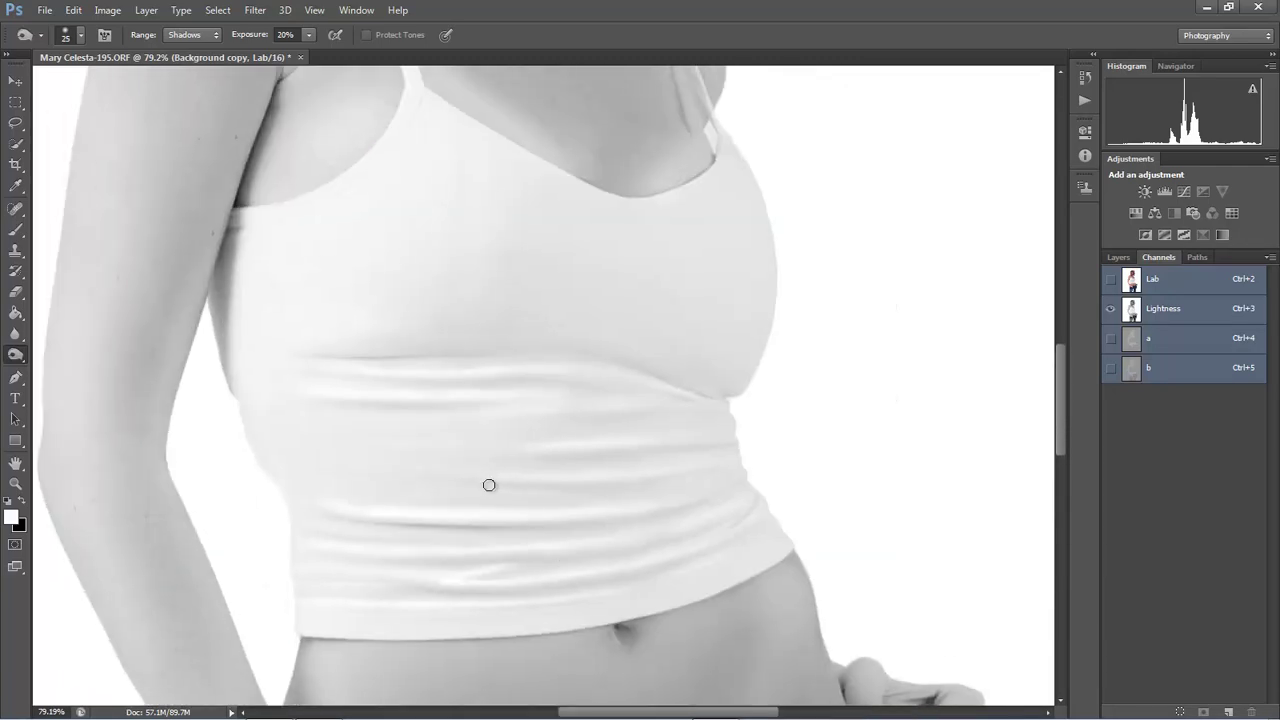
pyautogui.scroll(-2, 489, 485)
pyautogui.scroll(-2, 480, 485)
pyautogui.scroll(-2, 470, 486)
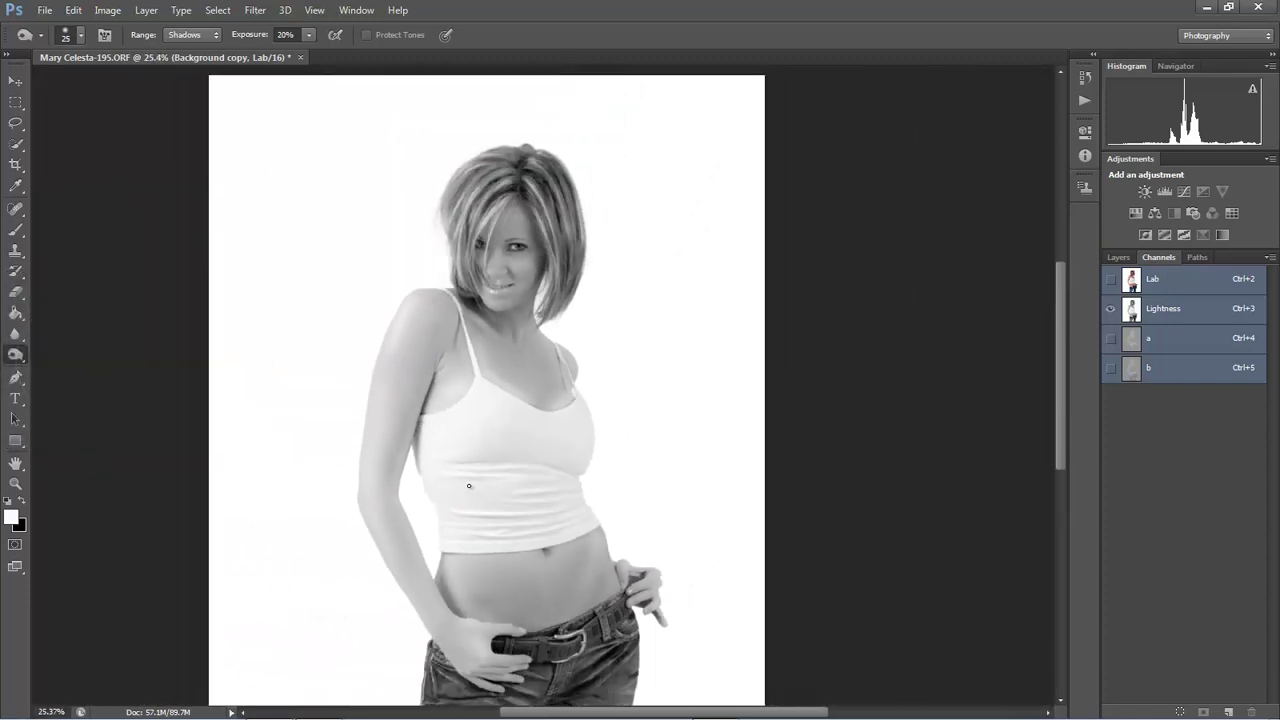
# Convert the image from Lab to RGB Color without merging layers.
pyautogui.hotkey('ctrl', '2')
pyautogui.click(108, 10)
pyautogui.moveTo(118, 28)
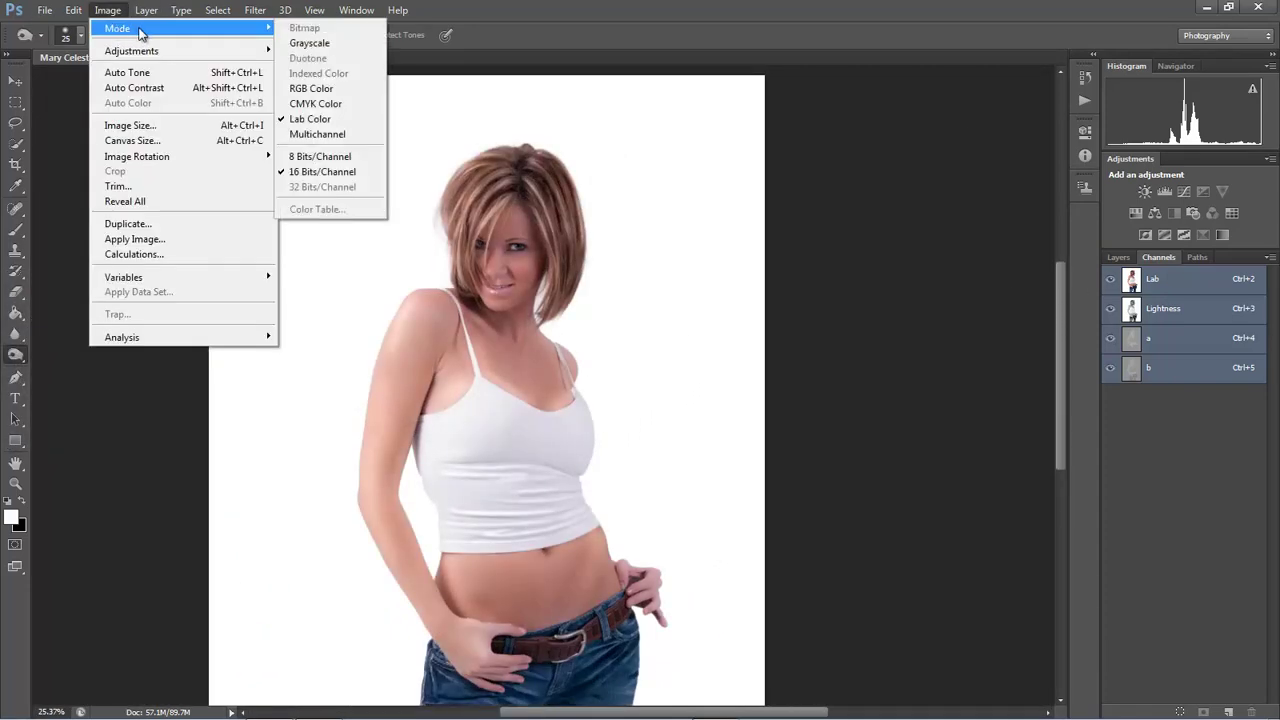
pyautogui.click(313, 88)
pyautogui.click(730, 286)
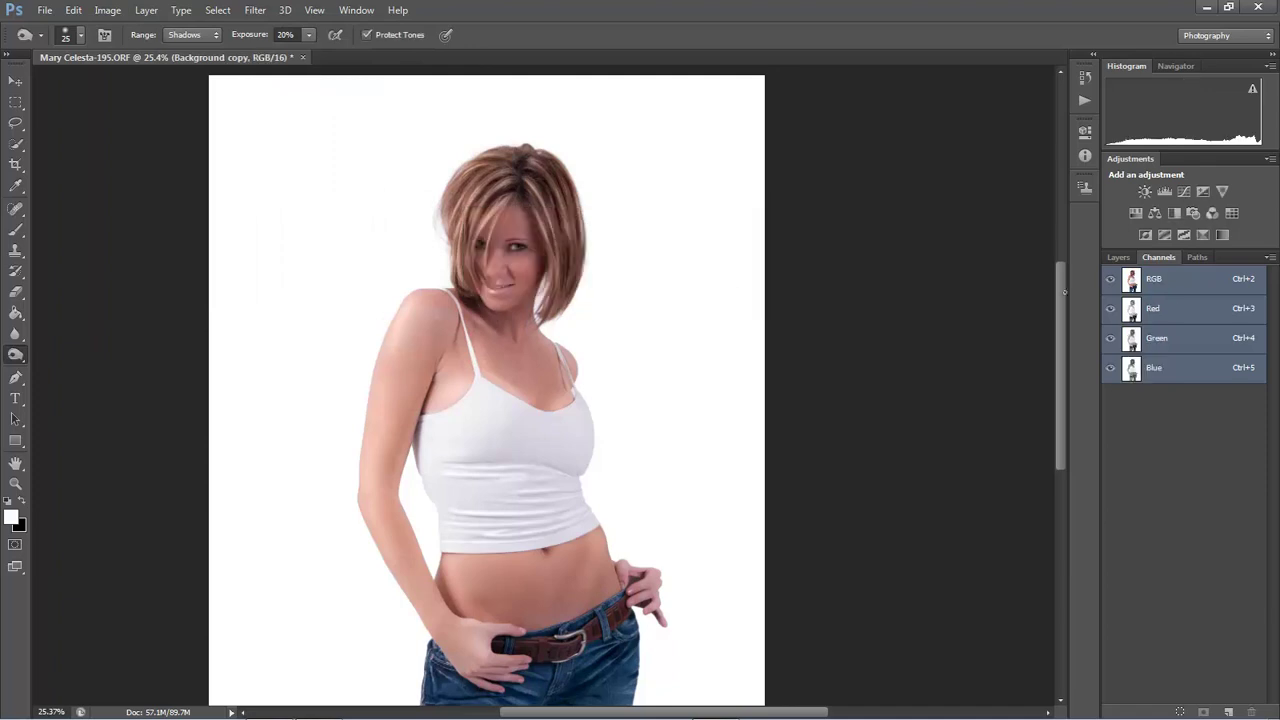
# Add a Hue/Saturation adjustment layer with Saturation +15, then select Layer 1.
pyautogui.click(1118, 257)
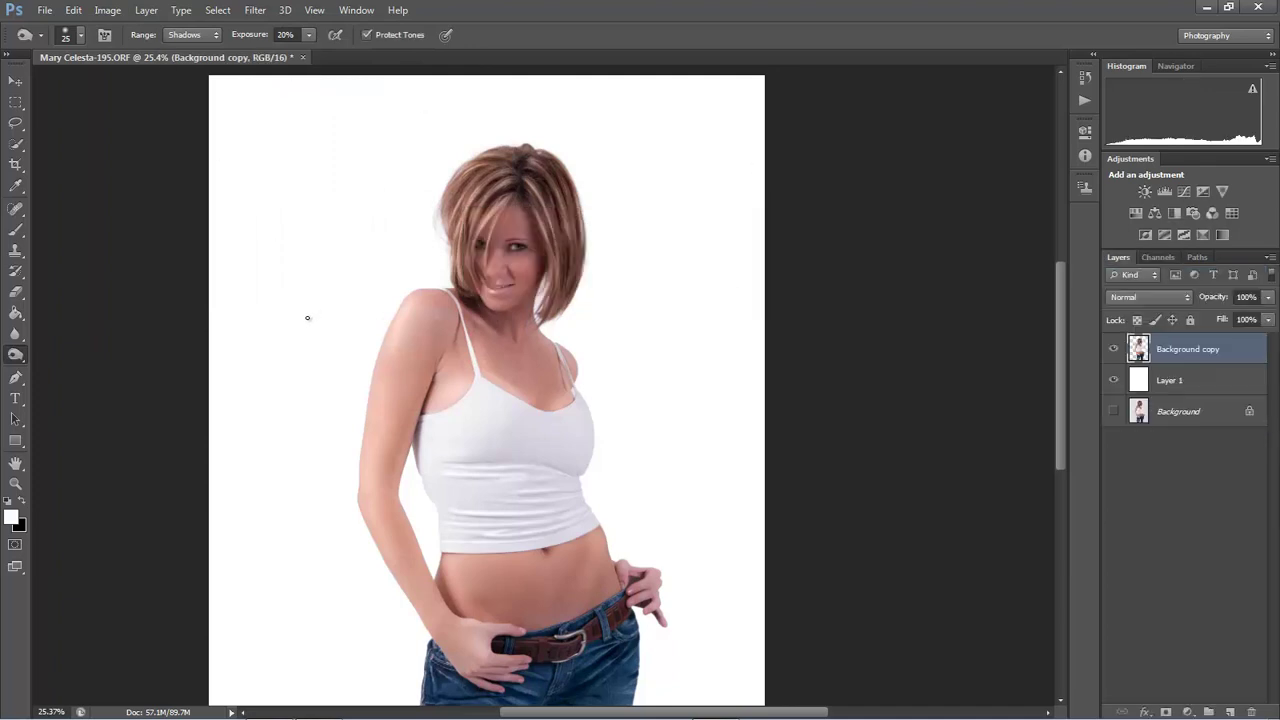
pyautogui.click(1135, 213)
pyautogui.moveTo(730, 365); pyautogui.dragTo(835, 355)
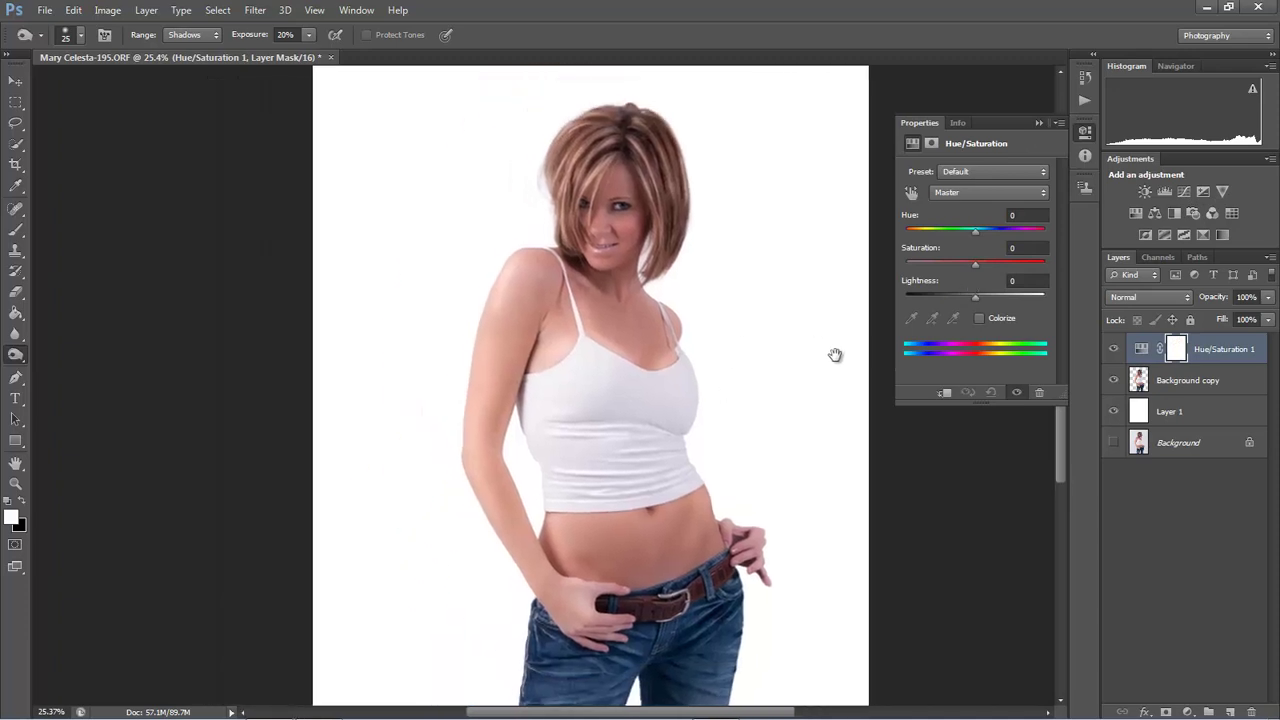
pyautogui.moveTo(975, 264); pyautogui.dragTo(985, 264)
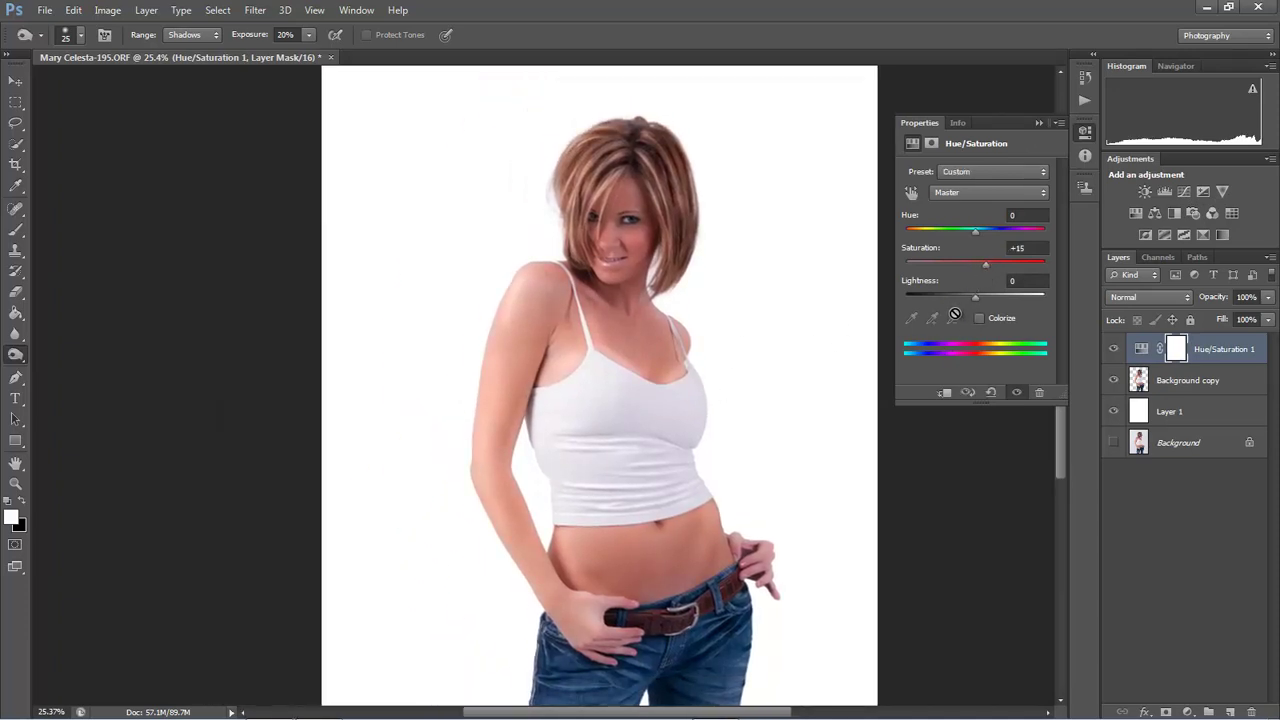
pyautogui.click(1085, 131)
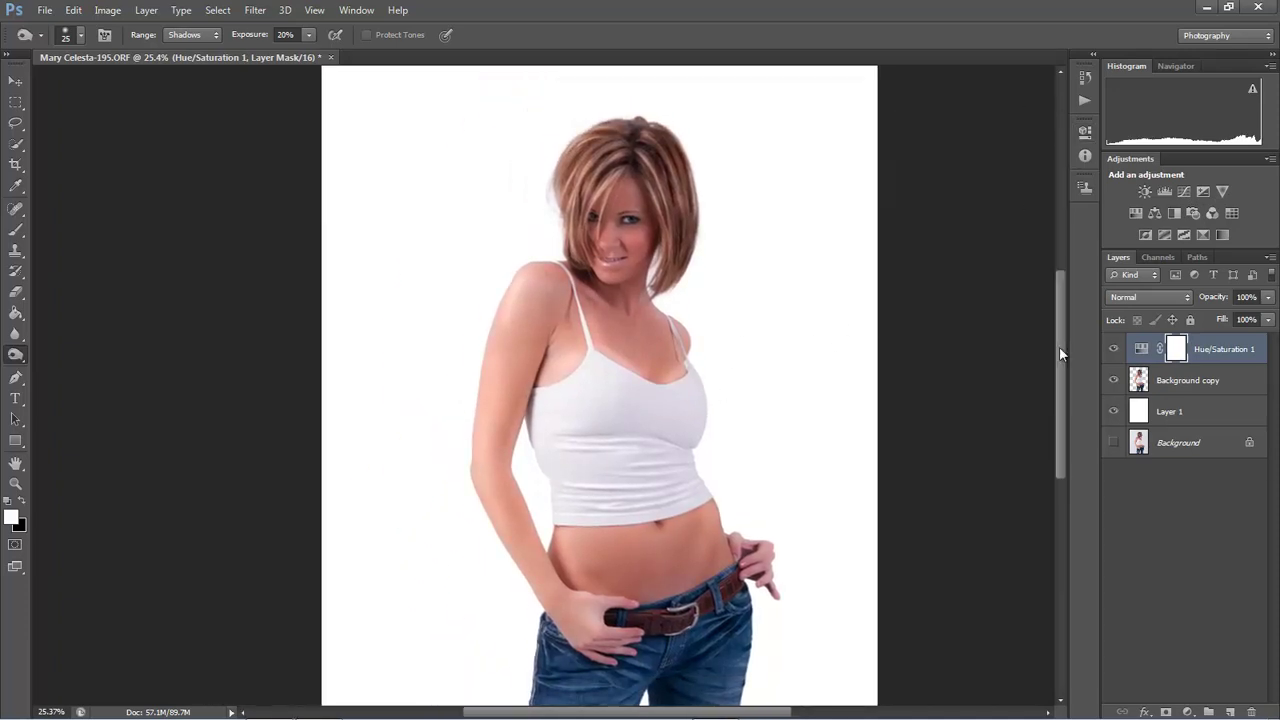
pyautogui.click(1170, 412)
# Save the edit back as a TIFF and switch to Lightroom to load it.
pyautogui.scroll(-2, 399, 389)
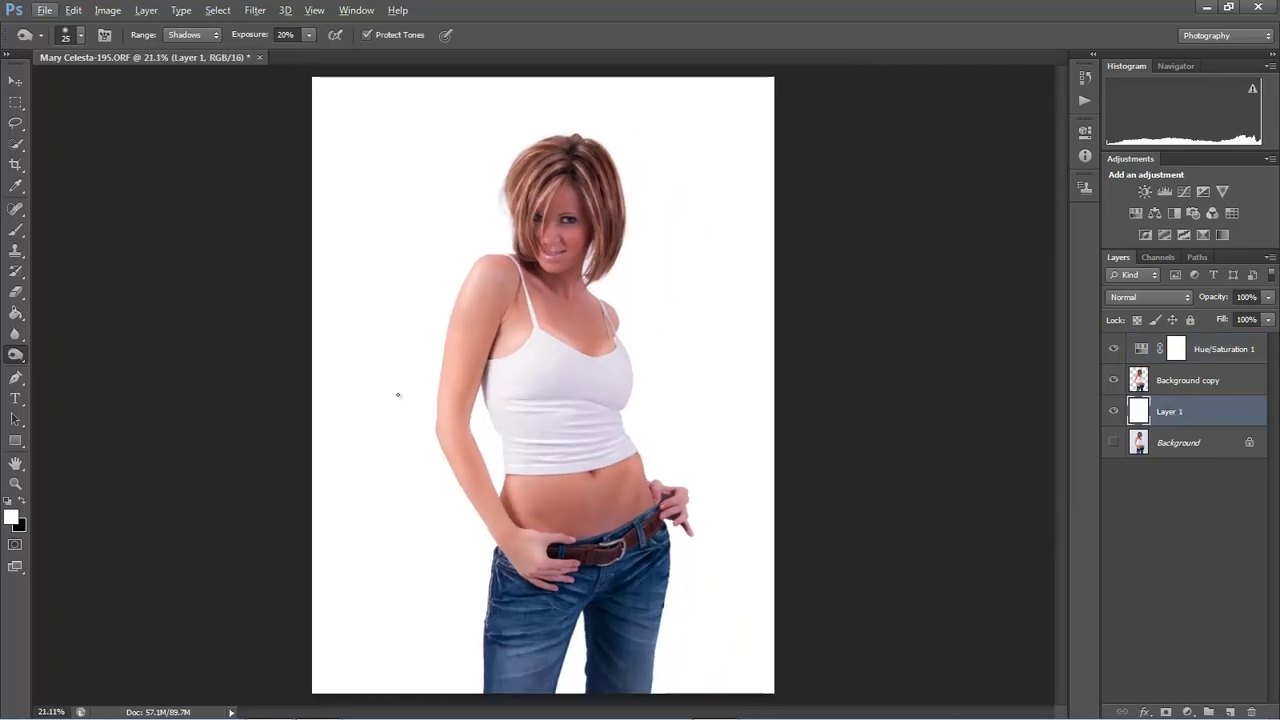
pyautogui.hotkey('ctrl', 's')
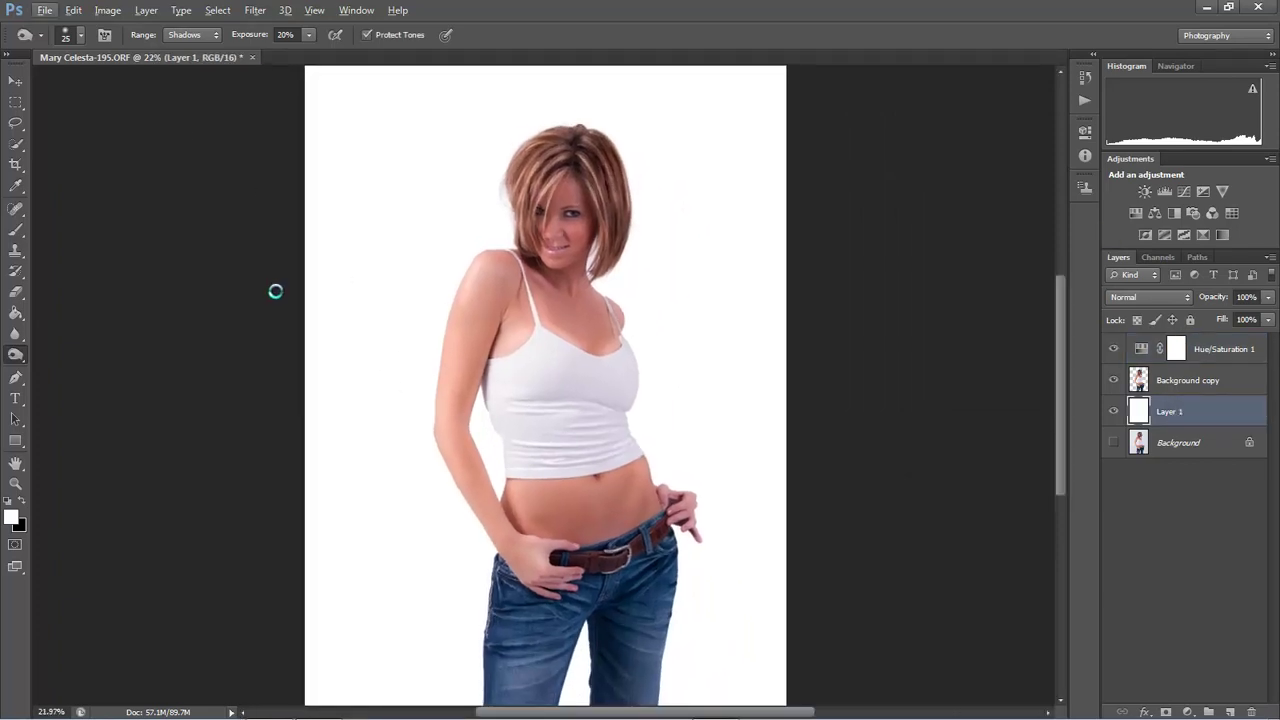
pyautogui.hotkey('alt', 'Tab')
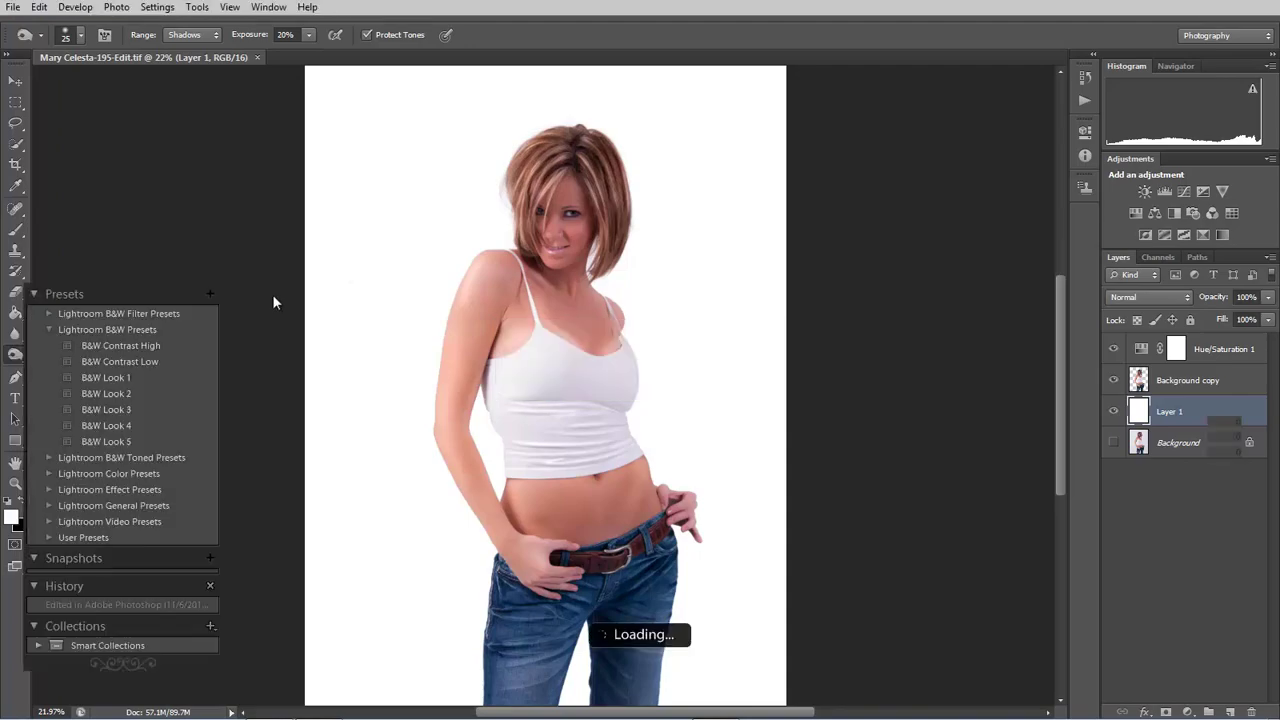